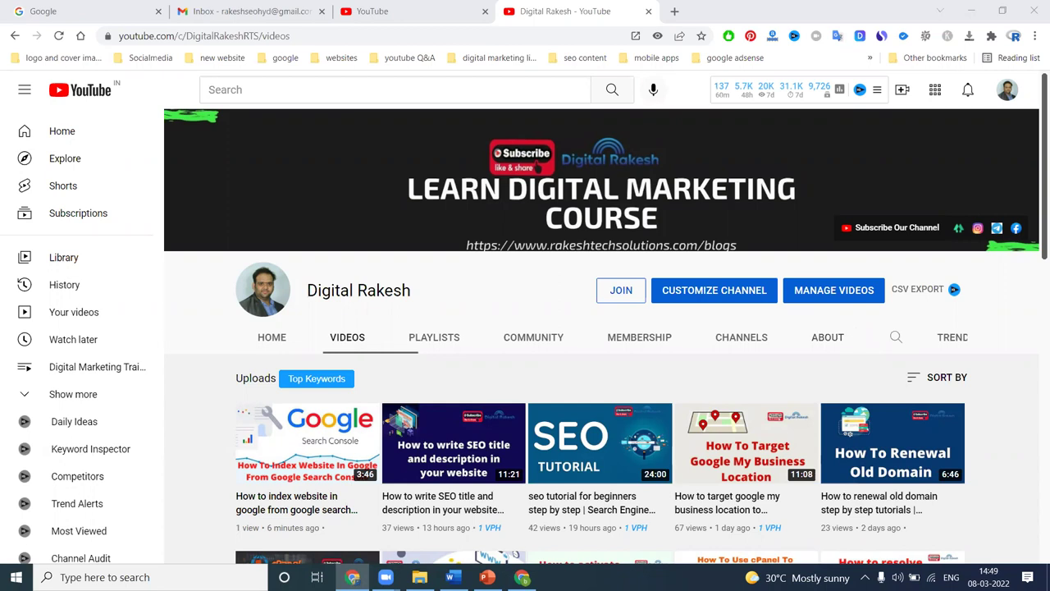
Switch to the browser window showing the Bing Webmaster Tools page
left_click(522, 576)
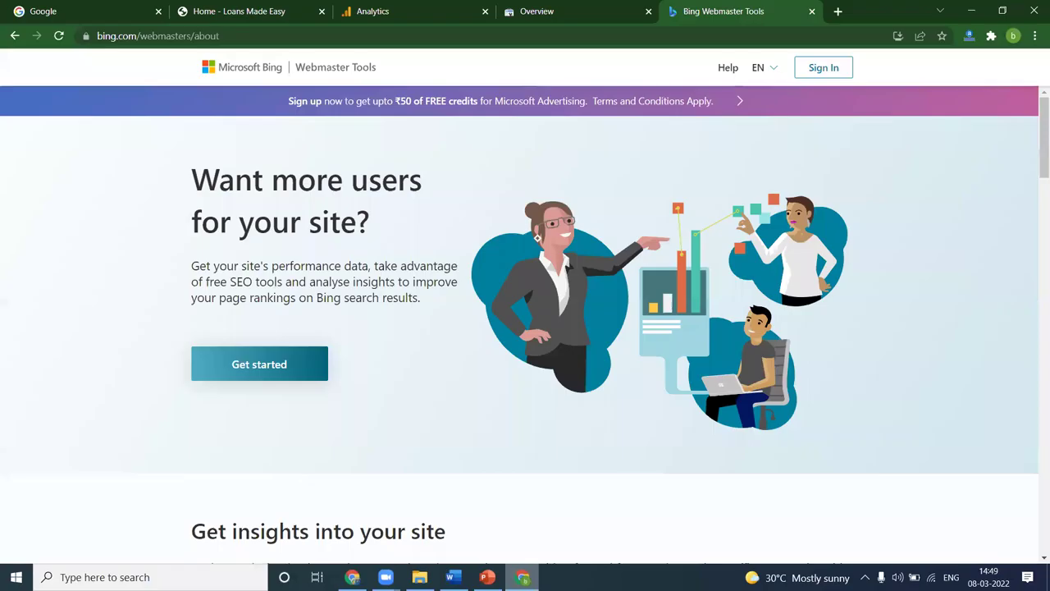
Open bing.com in a new browser tab
left_click(209, 5)
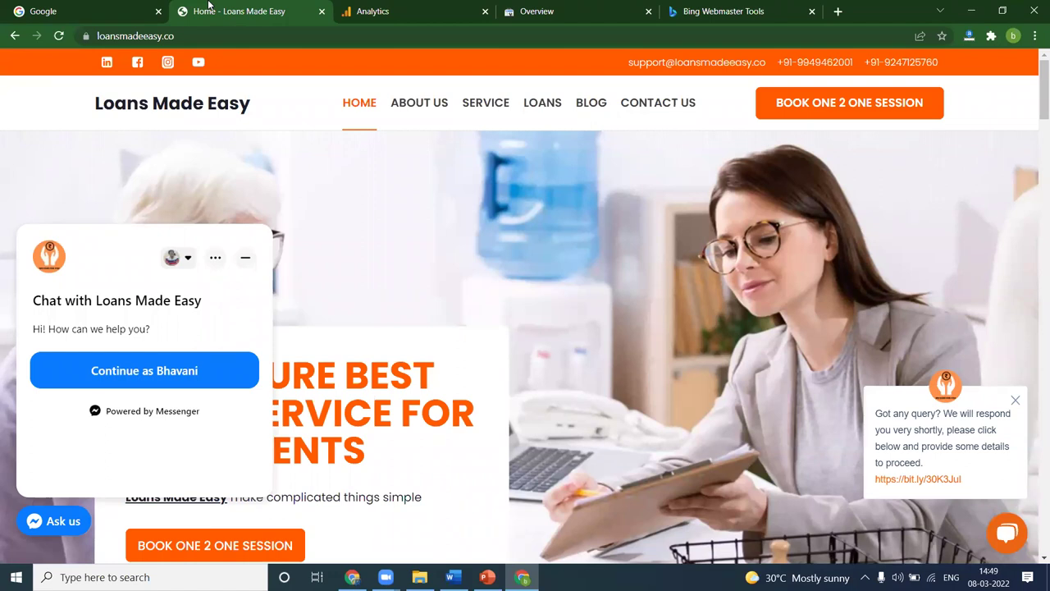
left_click(830, 7)
type("bing")
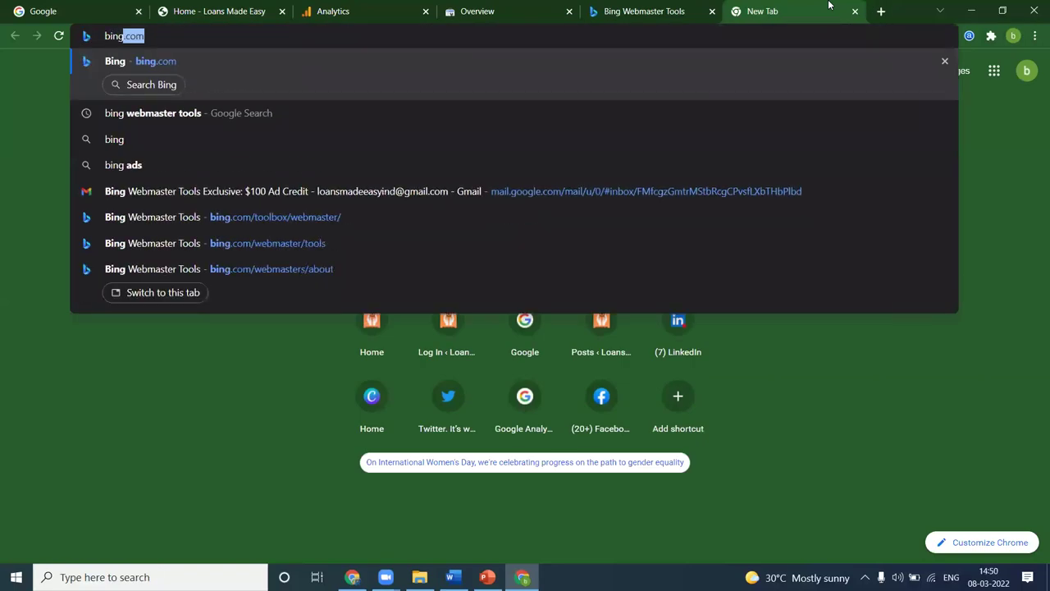
key("Return")
left_click(221, 8)
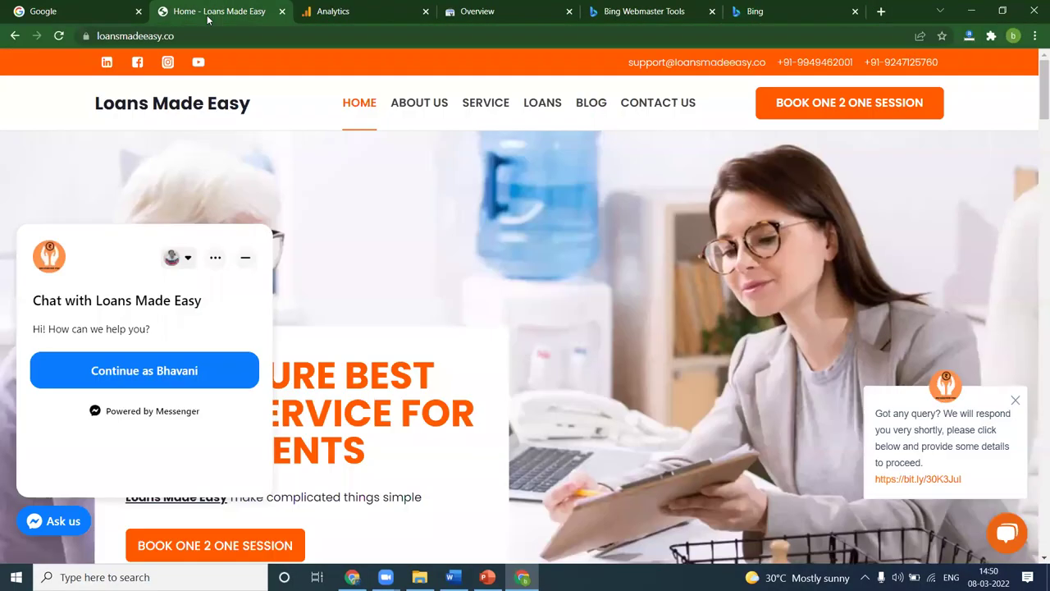
left_click(194, 36)
key("ctrl+c")
left_click(755, 11)
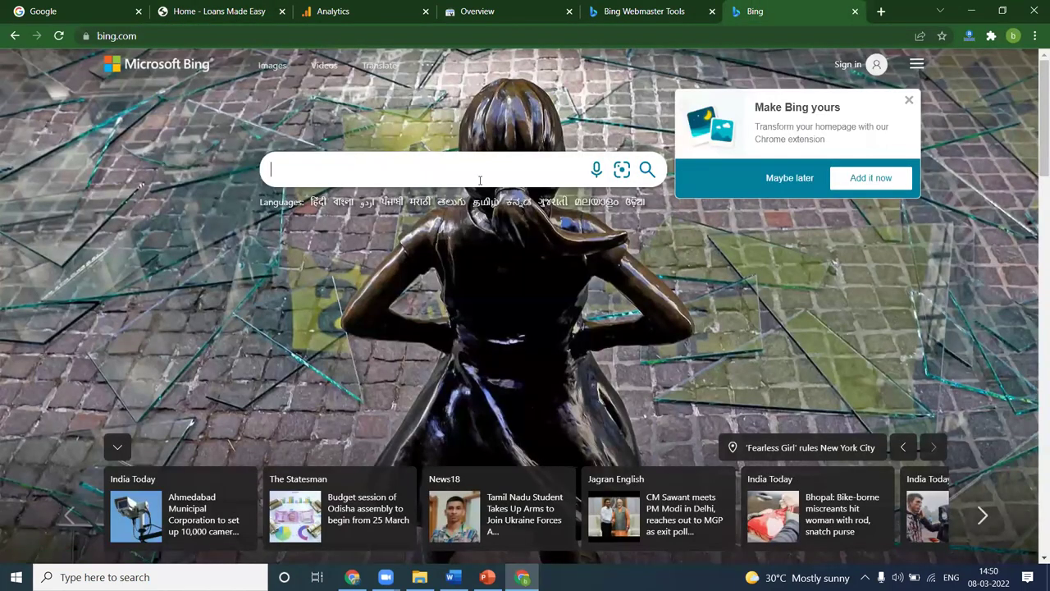
key("ctrl+v")
key("ctrl+v")
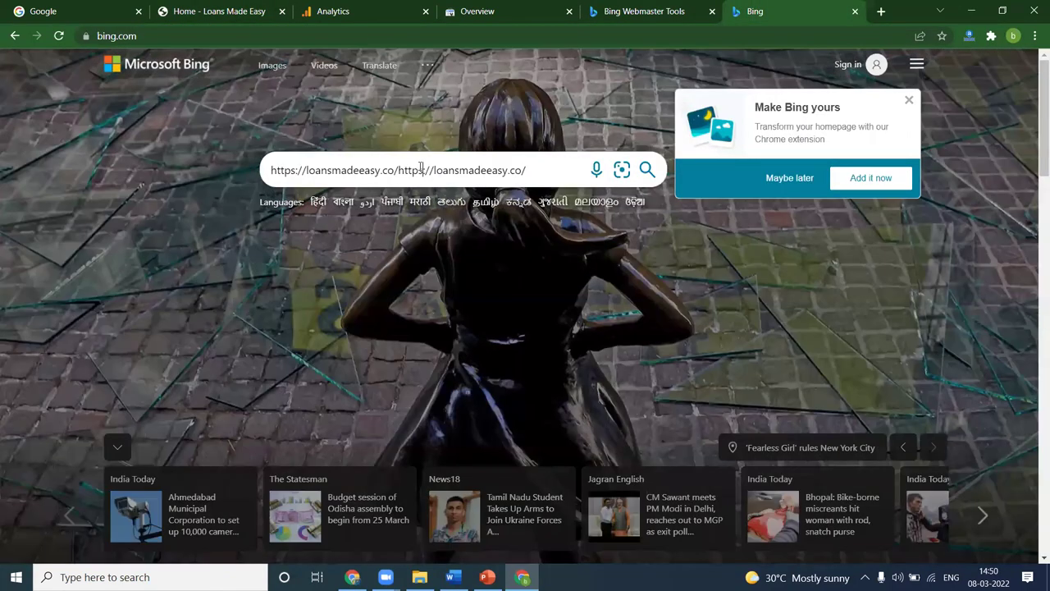
key("ctrl+a")
key("ctrl+v")
key("Return")
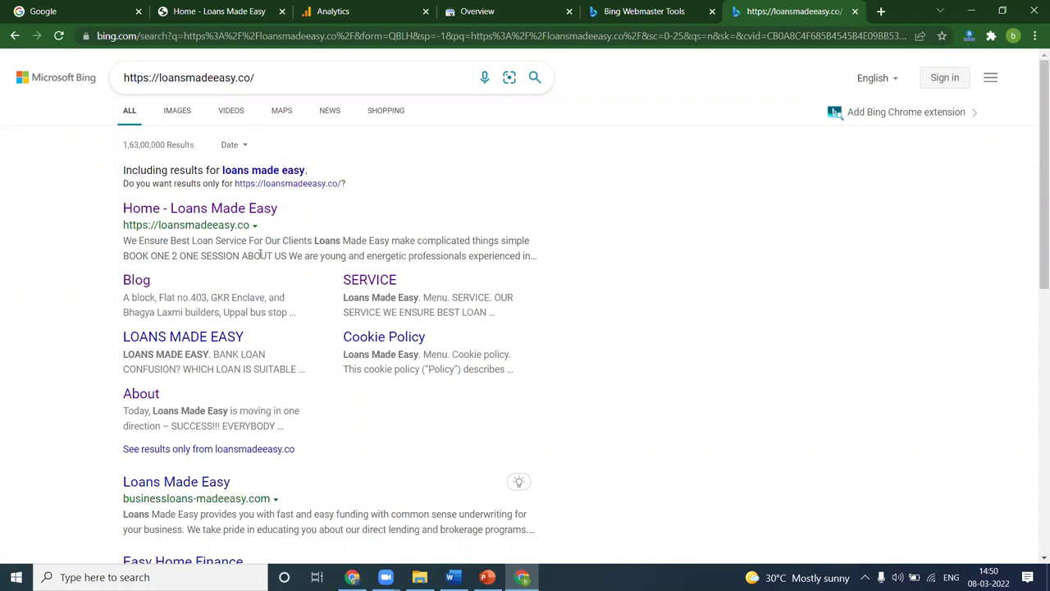
left_click(610, 15)
left_click(807, 71)
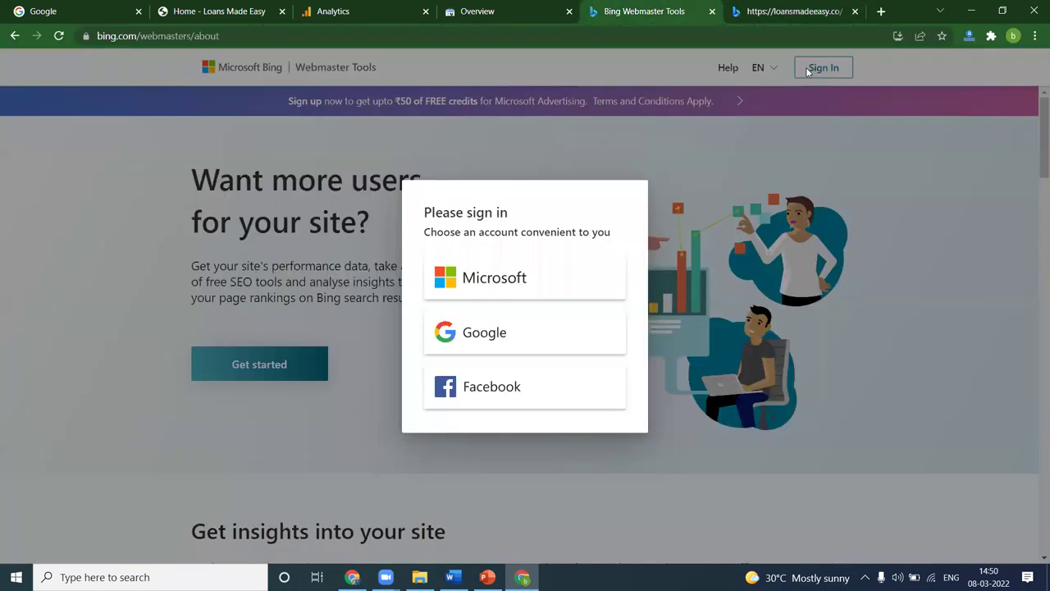
Sign in with Google and choose Add a site from the site selector
left_click(474, 326)
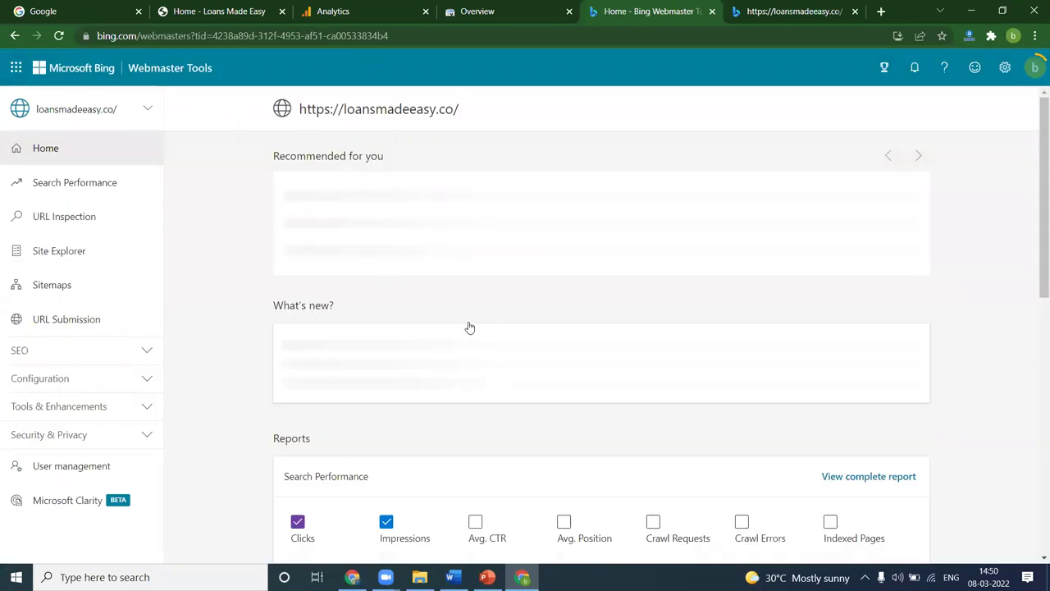
left_click(98, 109)
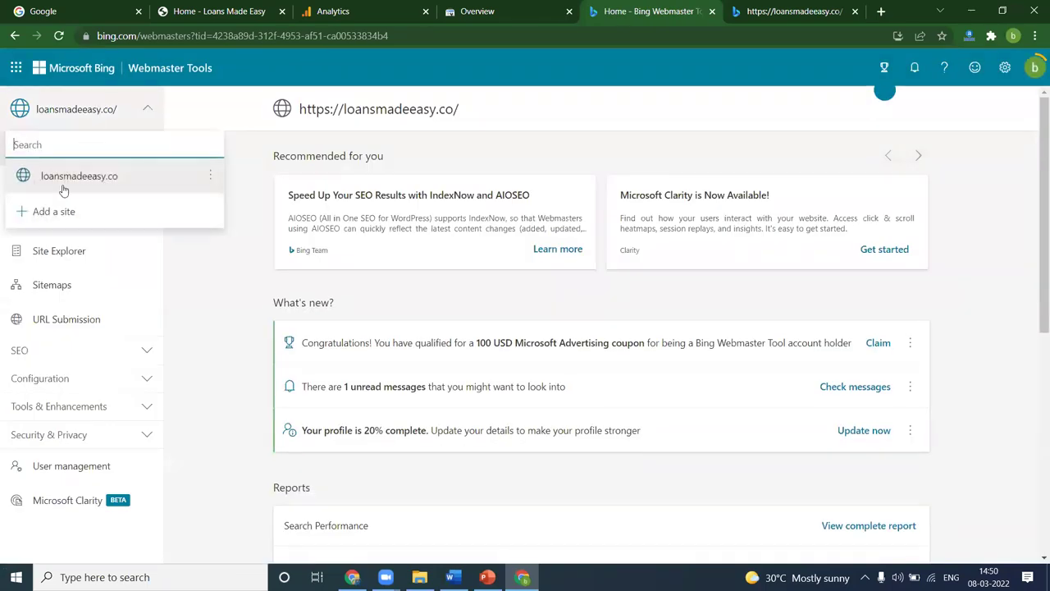
left_click(53, 212)
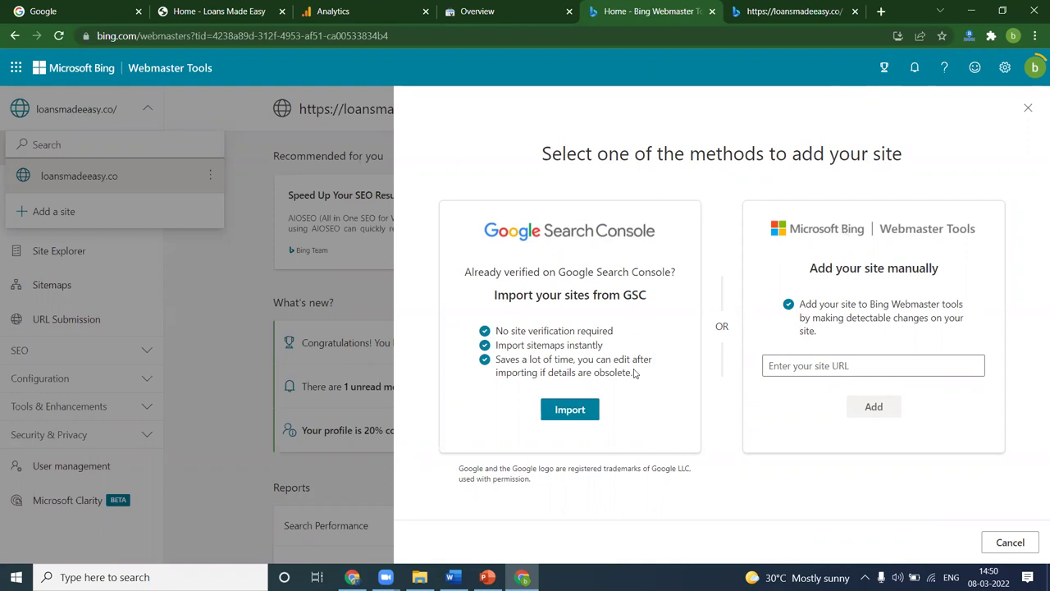
Import sites from Google Search Console with the Google account, then cancel the empty result
left_click(576, 409)
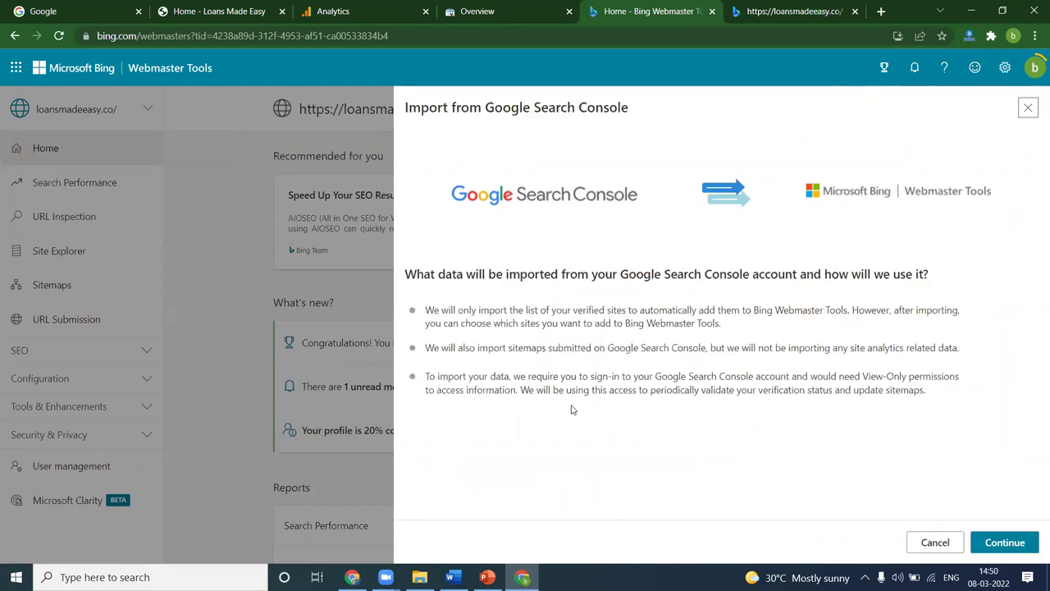
left_click(1001, 544)
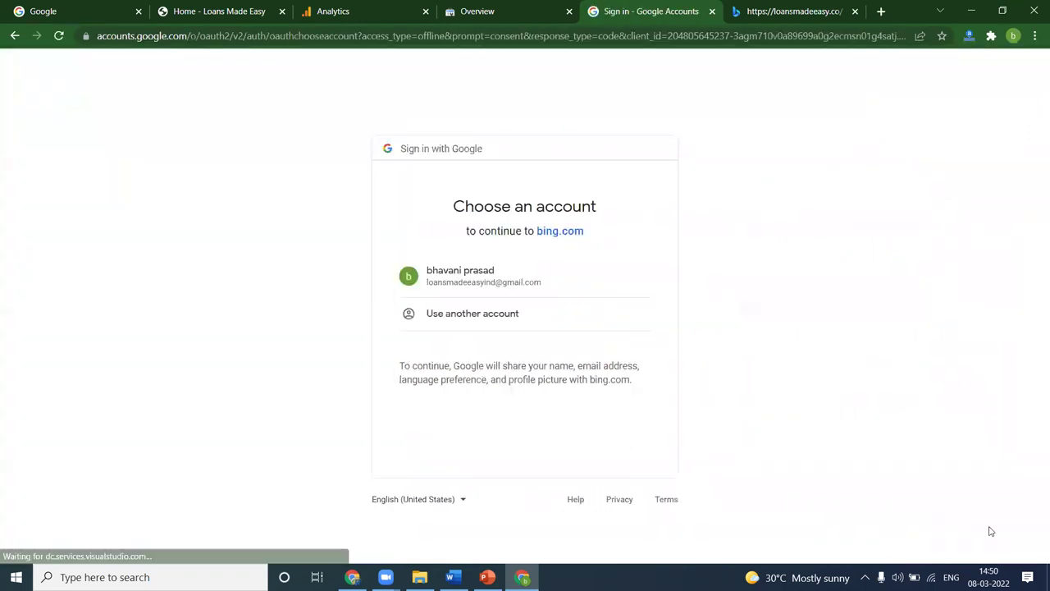
left_click(551, 273)
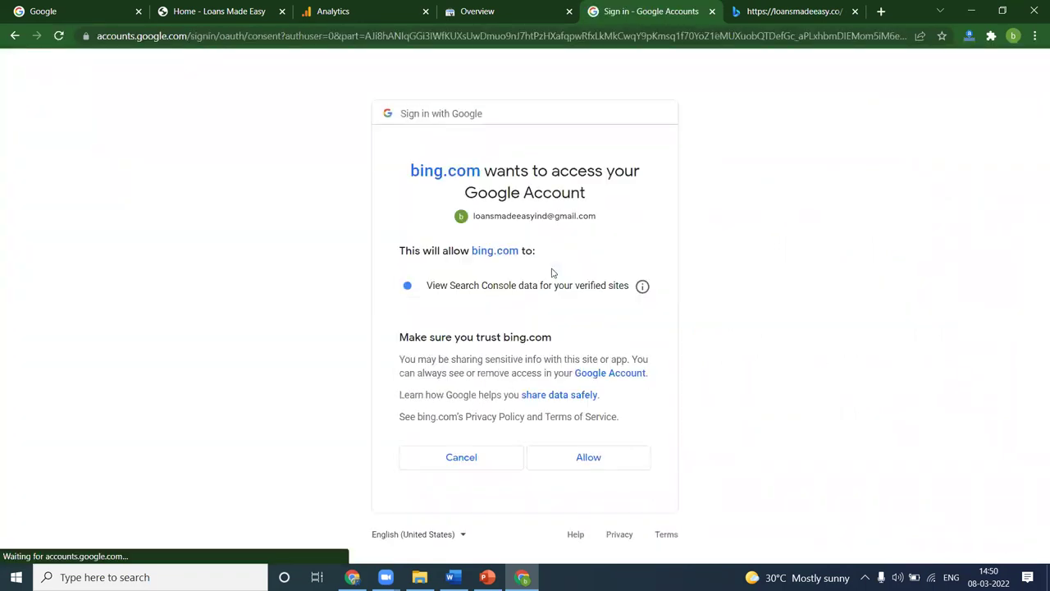
left_click(592, 465)
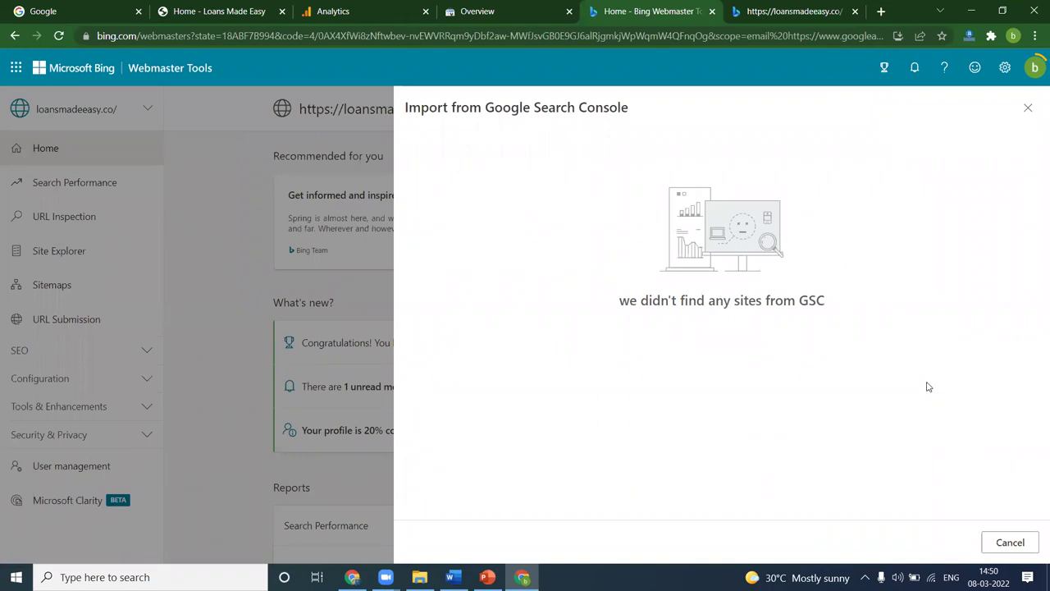
left_click(1008, 535)
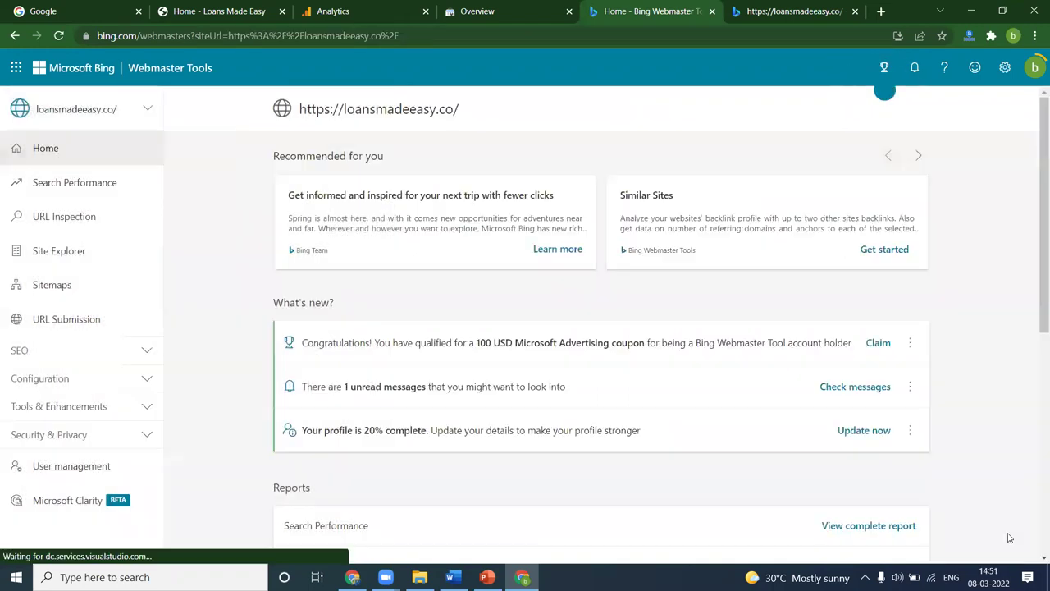
Reopen Add a site, check the other tabs, and close the add-site panel
left_click(82, 114)
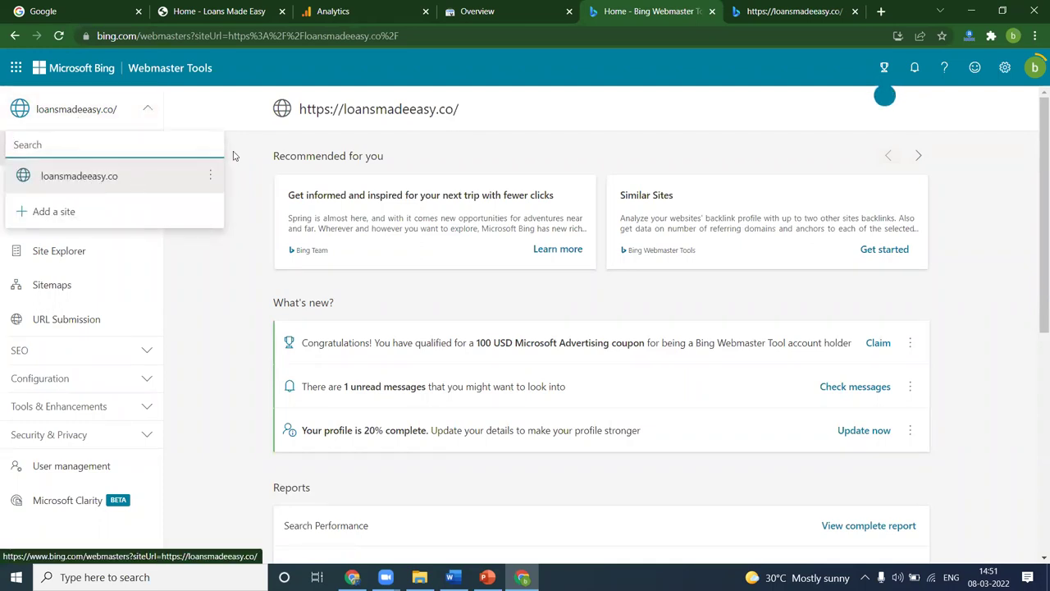
left_click(183, 160)
left_click(110, 110)
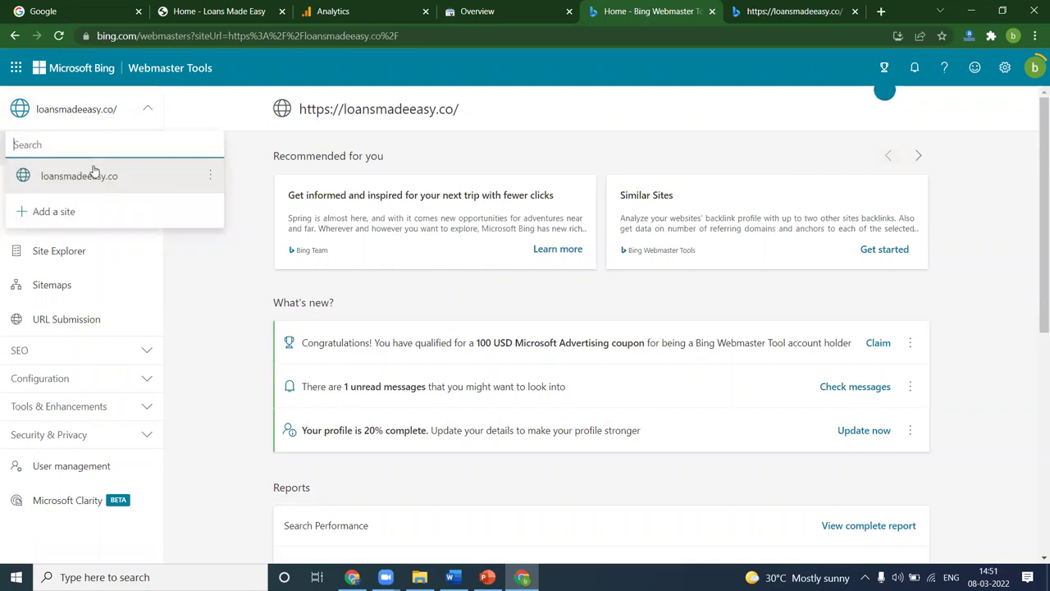
left_click(79, 212)
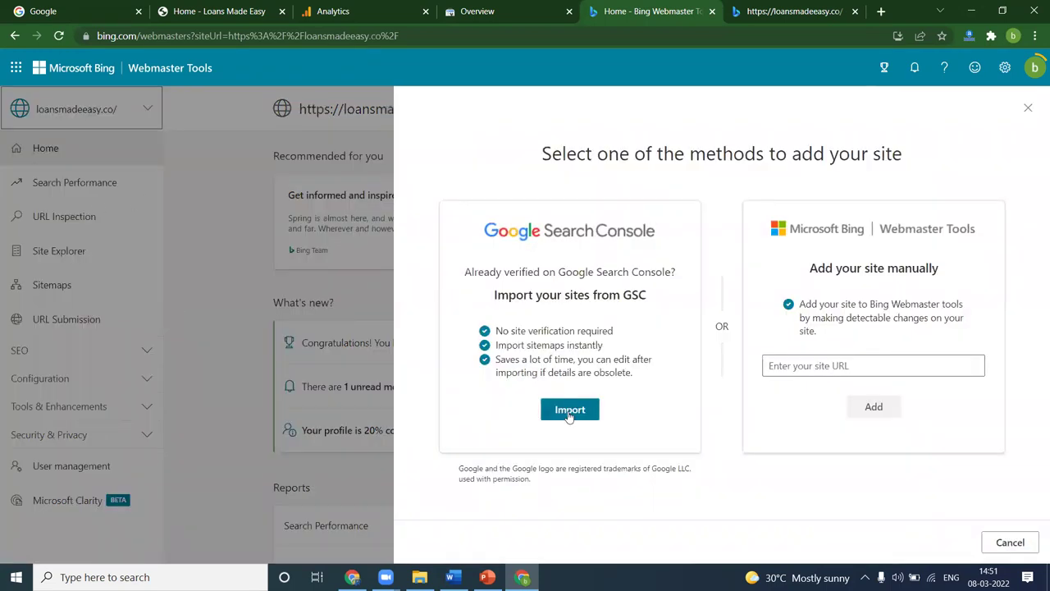
left_click(210, 8)
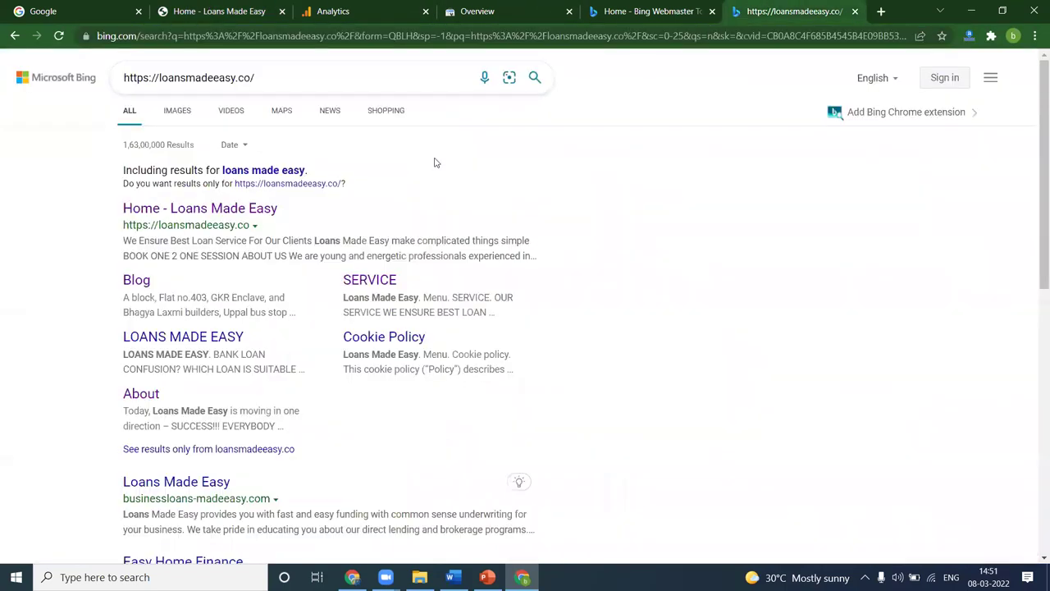
left_click(742, 12)
left_click(640, 10)
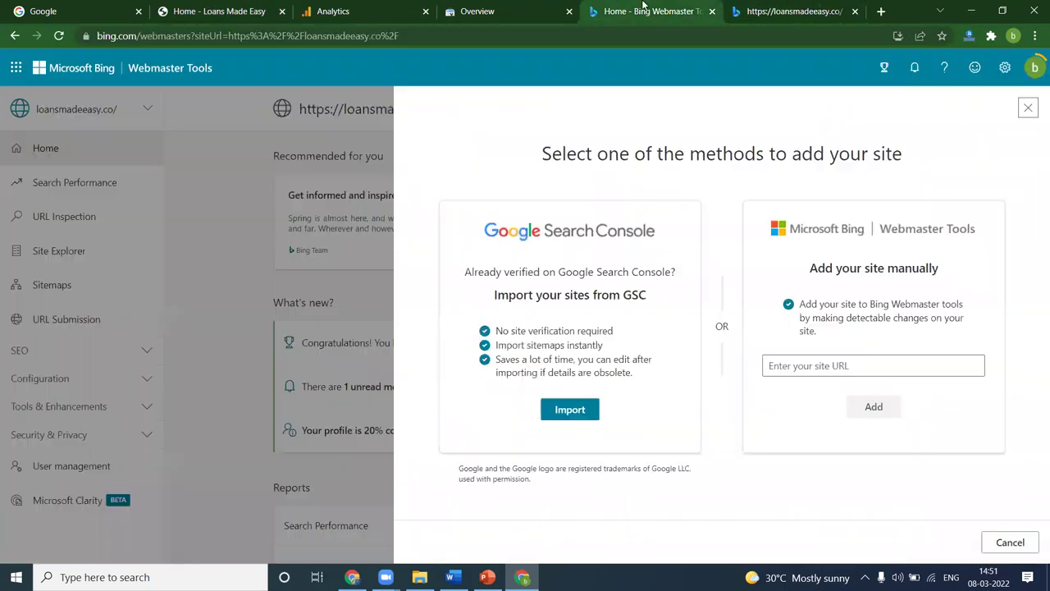
left_click(1027, 108)
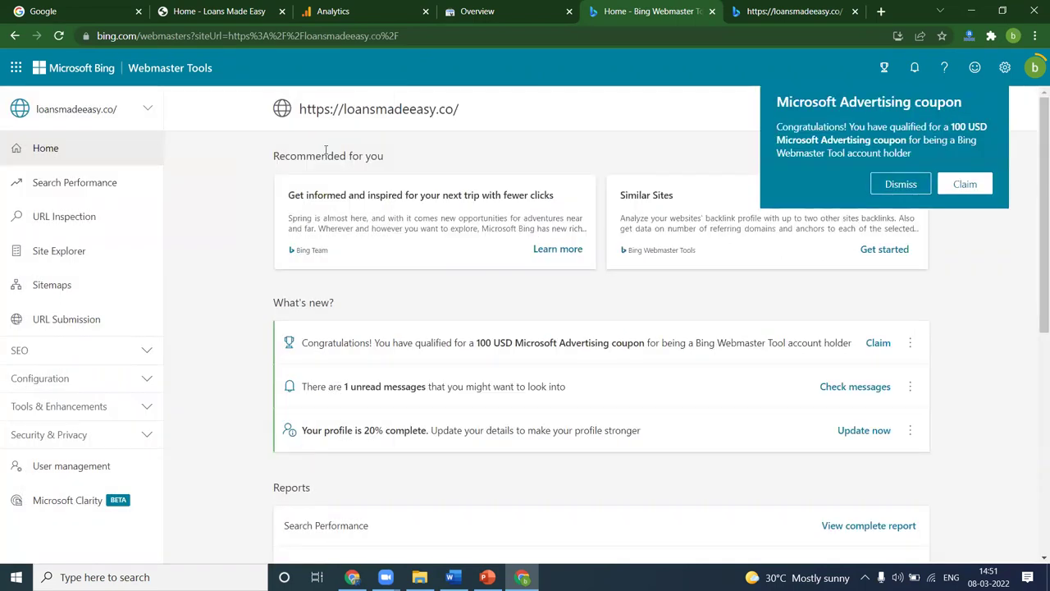
Inspect the loansmadeeasy.co home page address in URL Inspection, dismissing the coupon popup
left_click(77, 216)
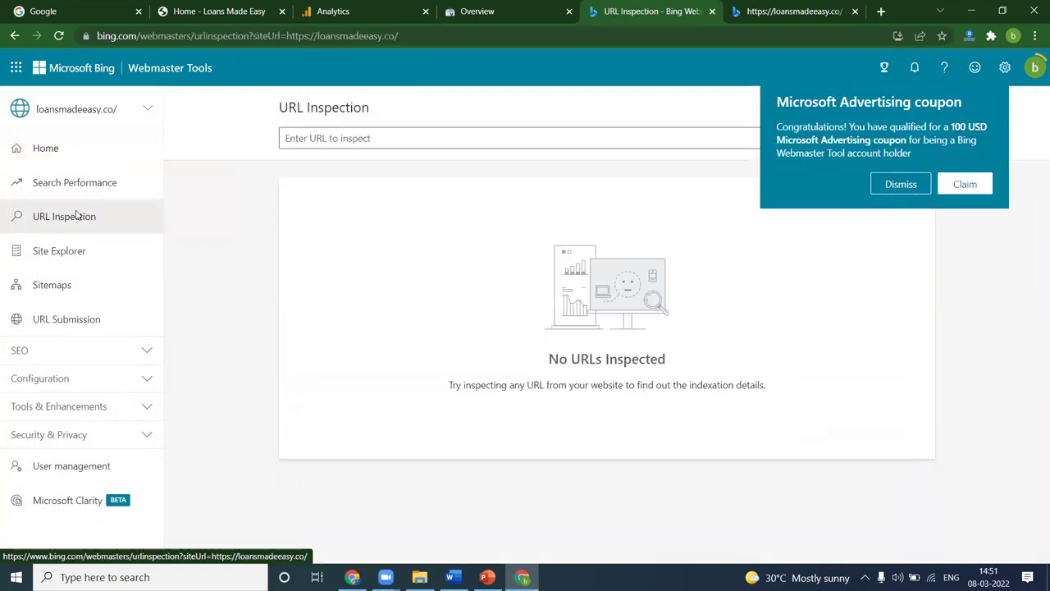
left_click(236, 11)
left_click(228, 35)
key("ctrl+c")
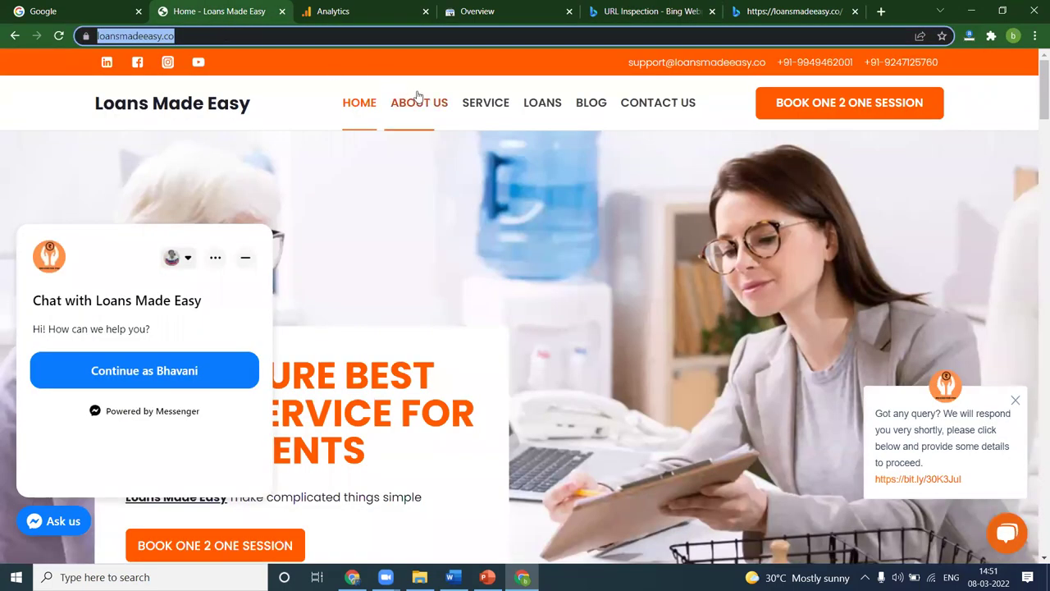
left_click(651, 8)
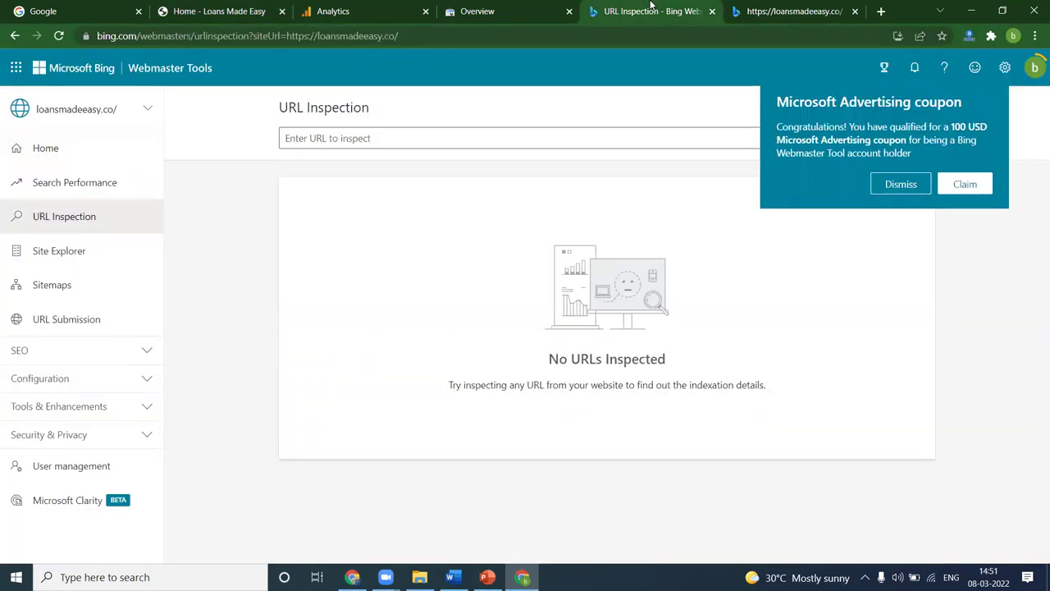
left_click(357, 136)
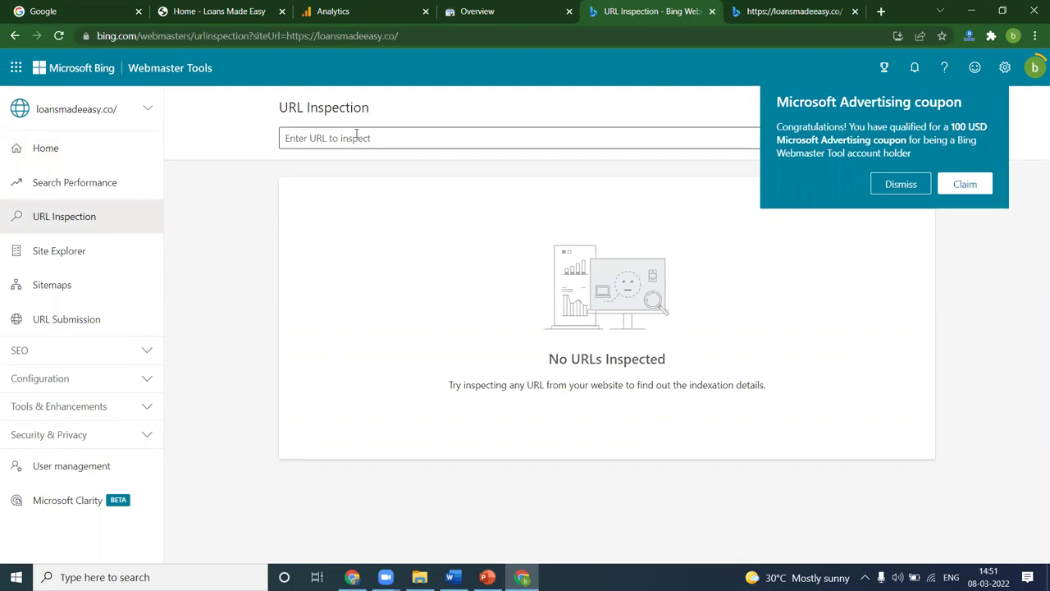
left_click(900, 184)
left_click(400, 145)
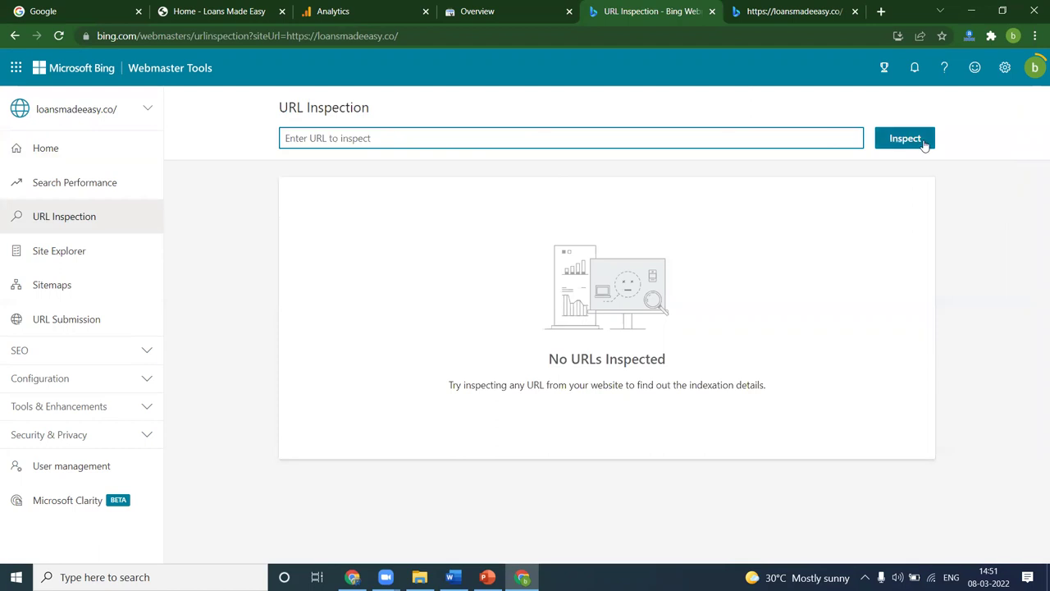
key("ctrl+v")
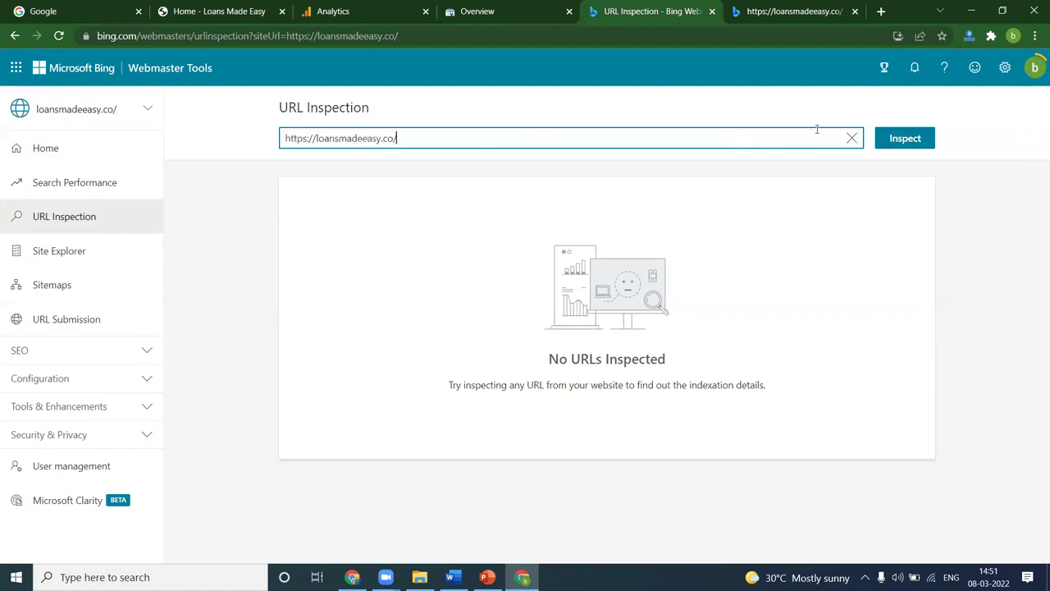
left_click(900, 140)
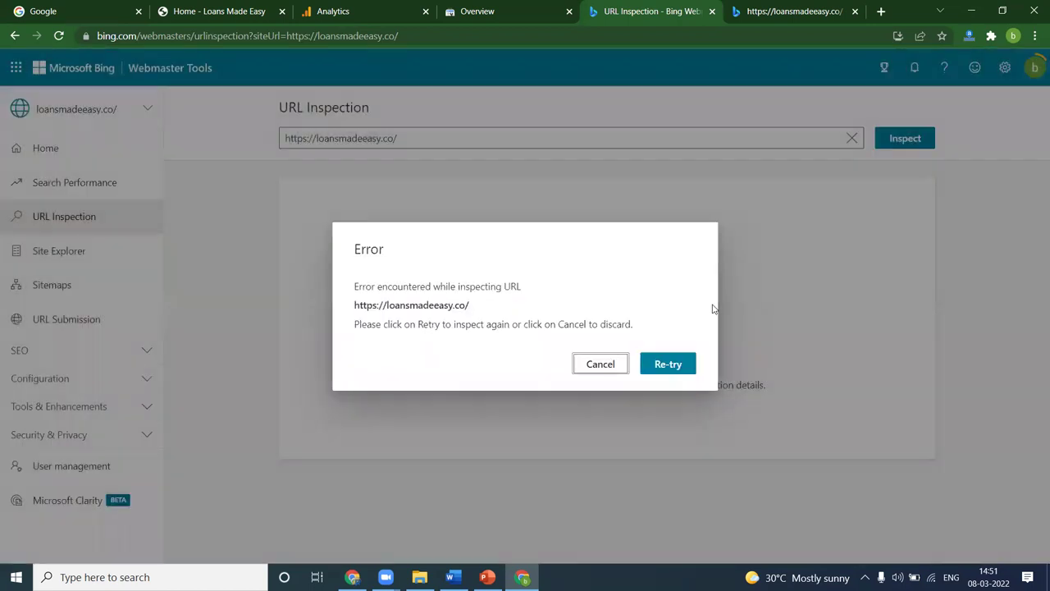
Retry the inspection and read the Html size and Meta Description issue details
left_click(673, 364)
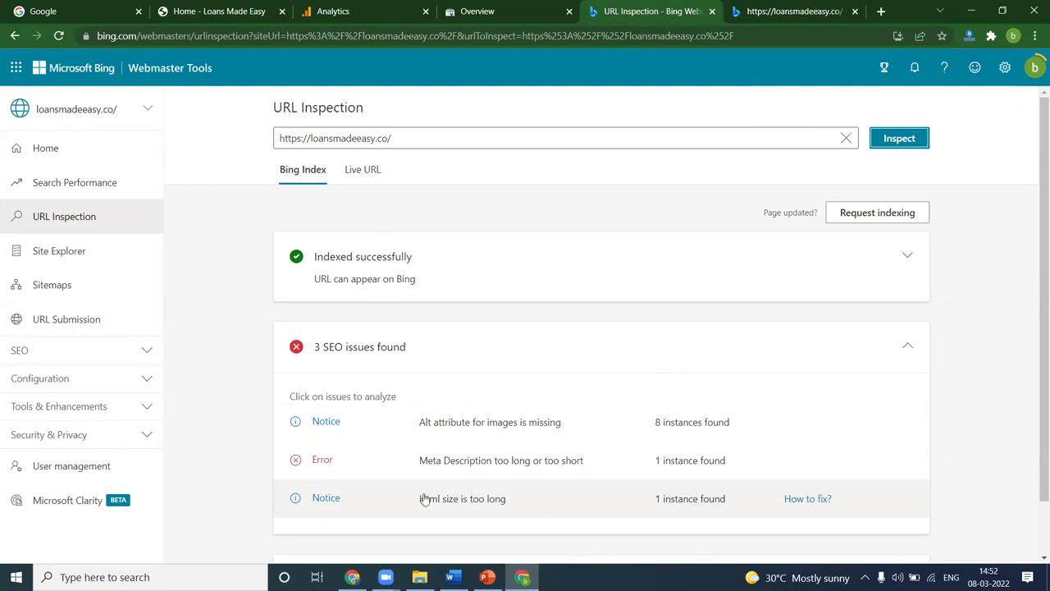
left_click(759, 498)
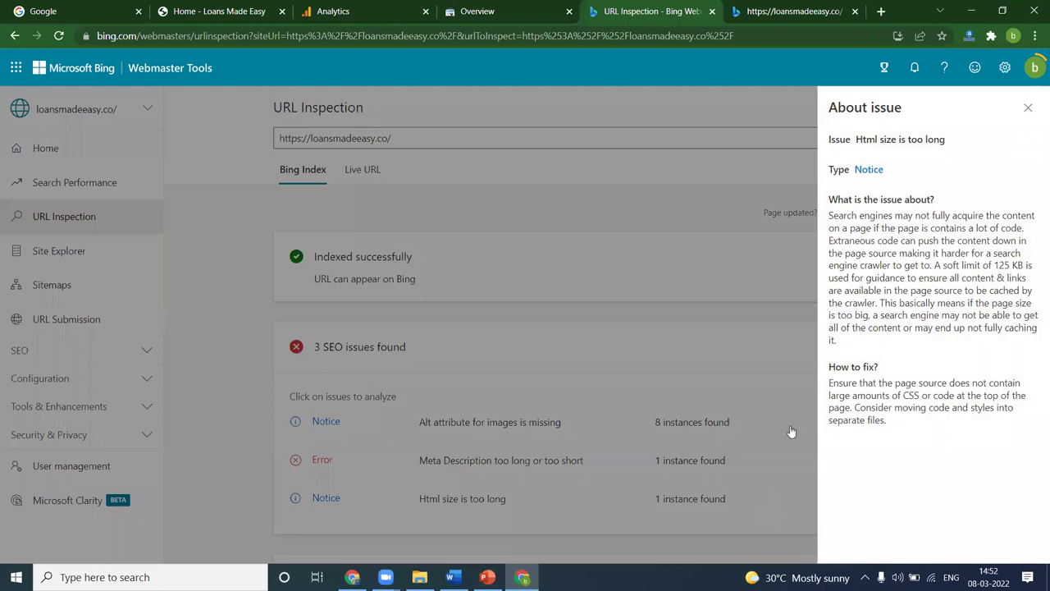
left_click(779, 438)
left_click(798, 466)
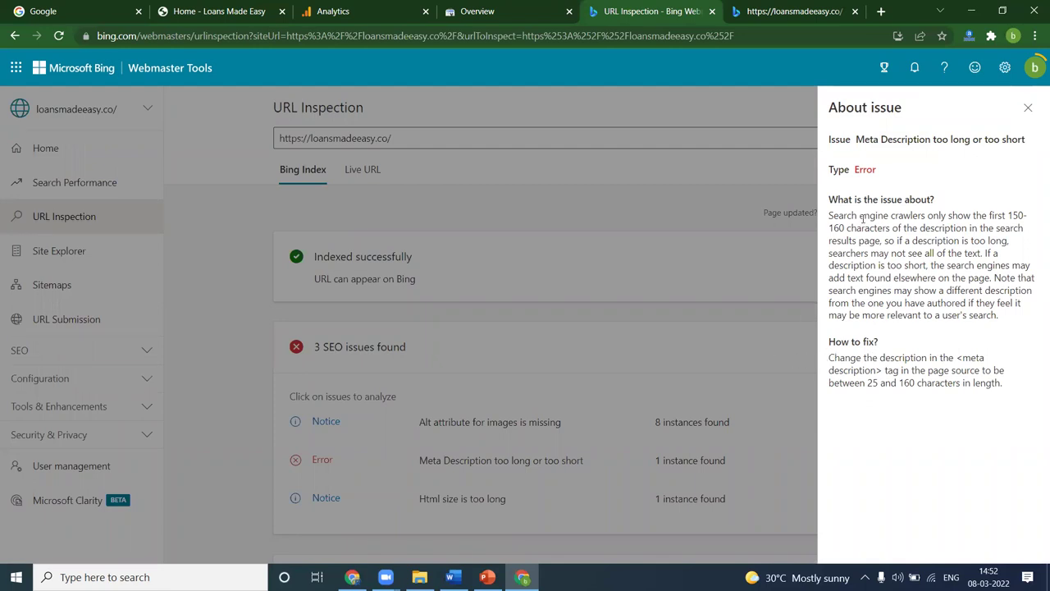
left_click(231, 12)
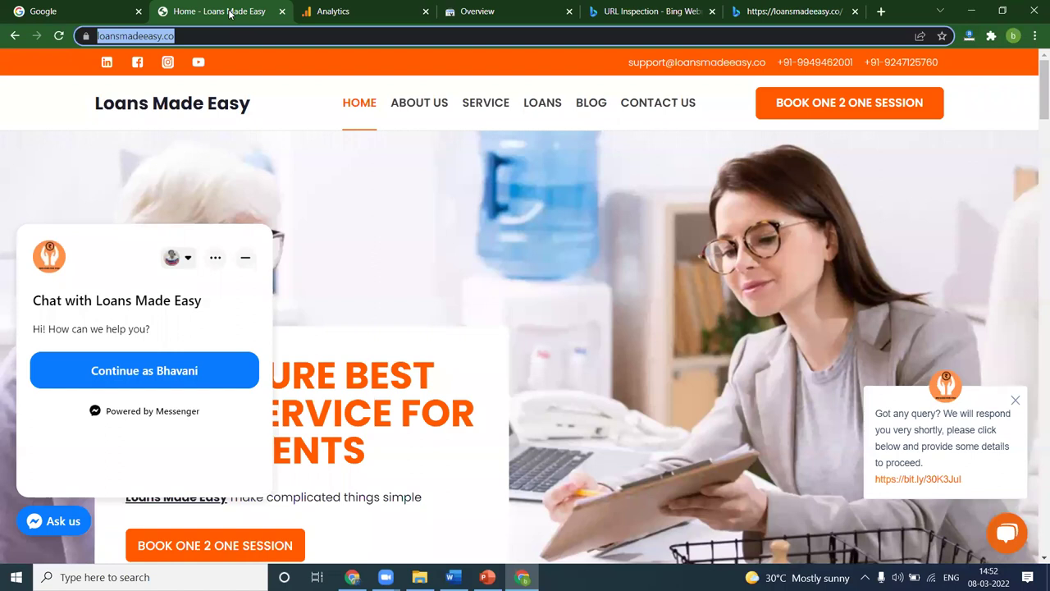
Find 'descr' in the home page source and select the meta description content
key("ctrl+u")
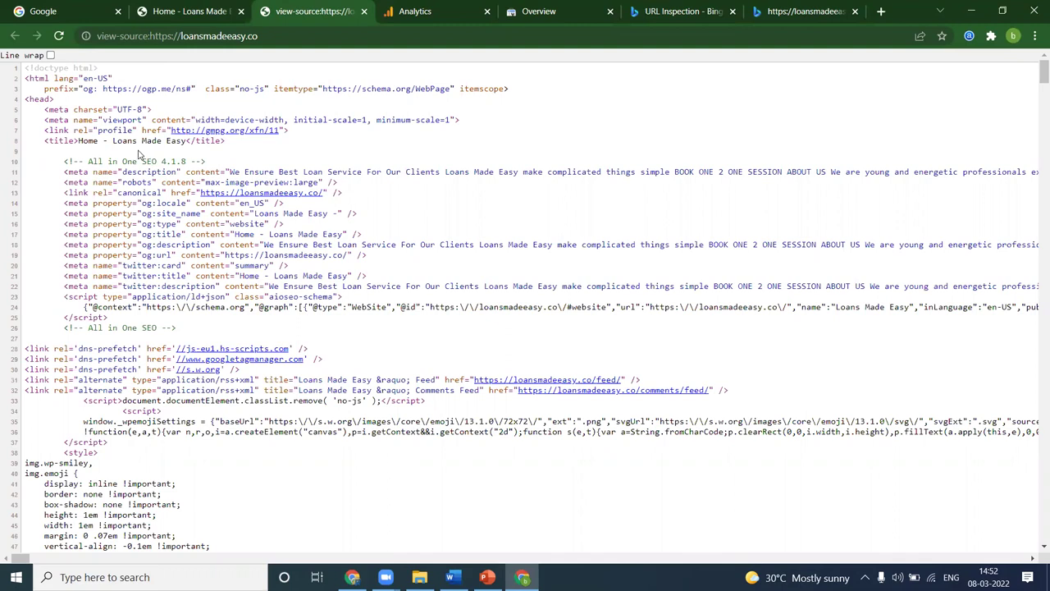
key("ctrl+f")
type("descr")
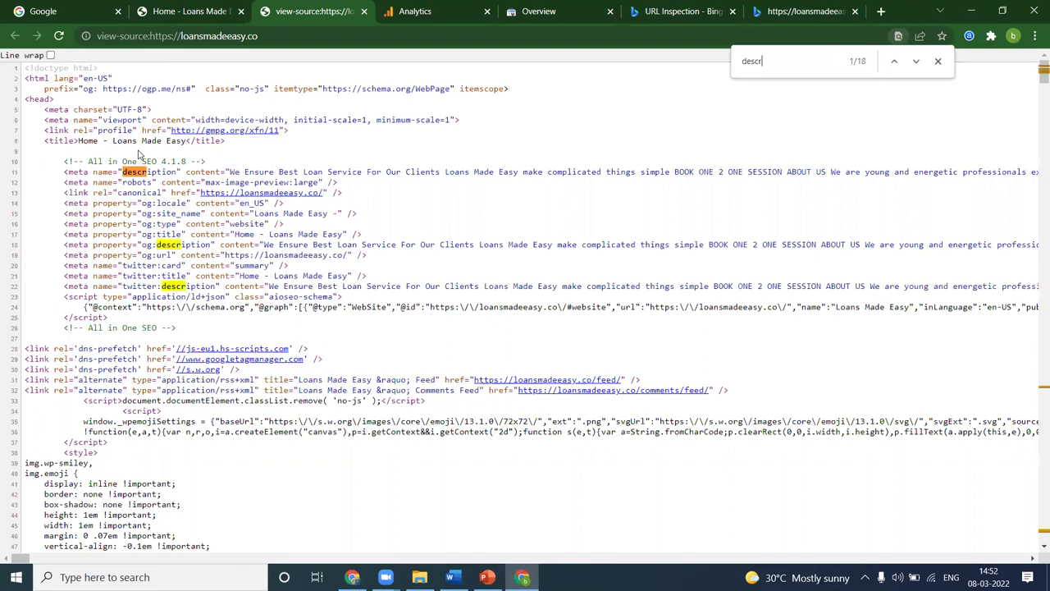
left_click_drag(230, 172, 536, 170)
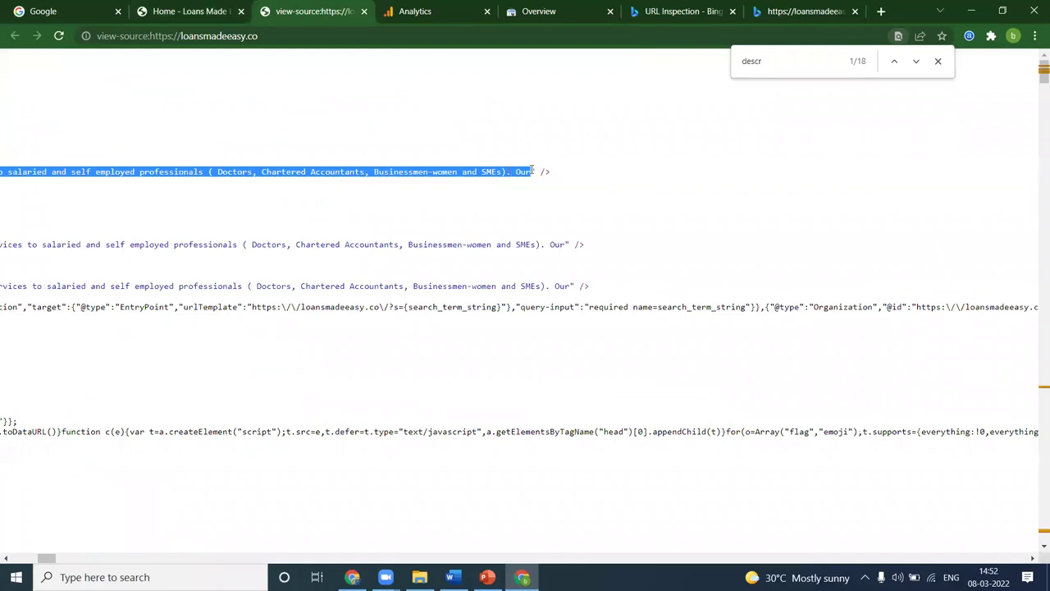
Measure the description in Notepad (about 370 characters), discard it, and return to Bing
key("super+r")
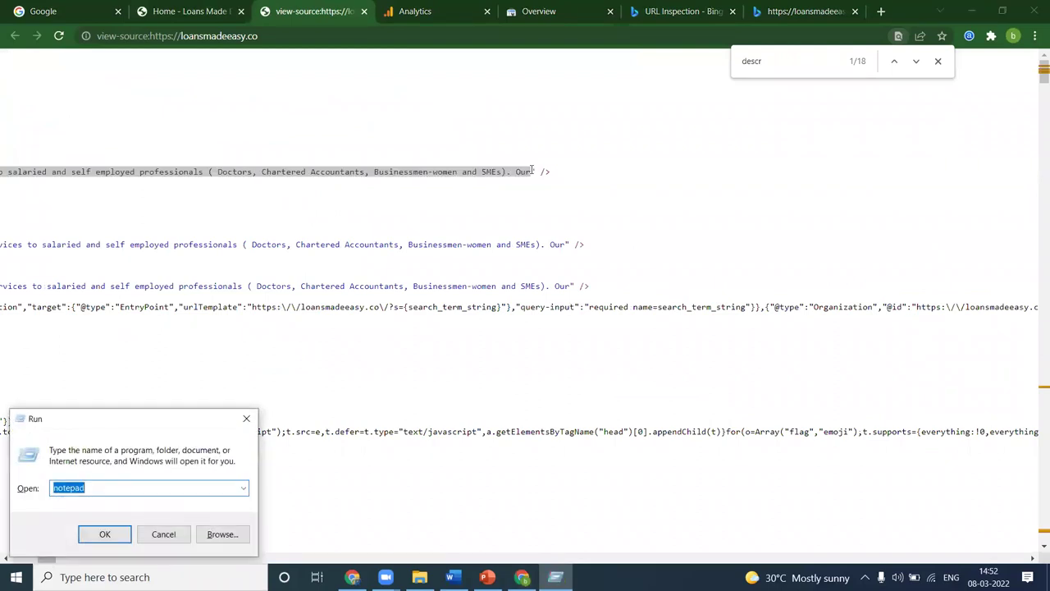
key("Return")
key("ctrl+v")
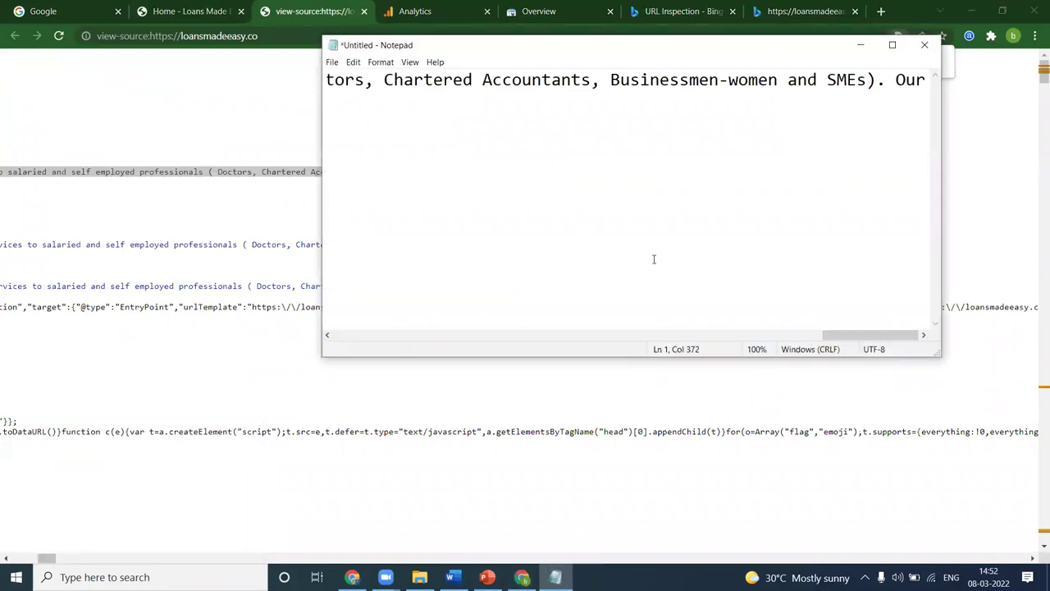
left_click(924, 45)
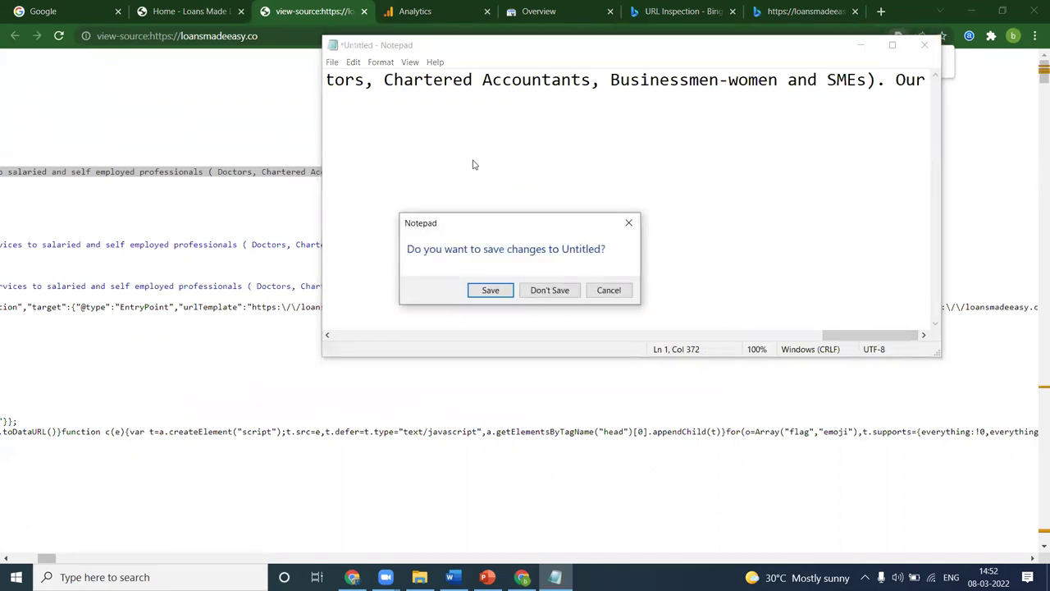
left_click(527, 292)
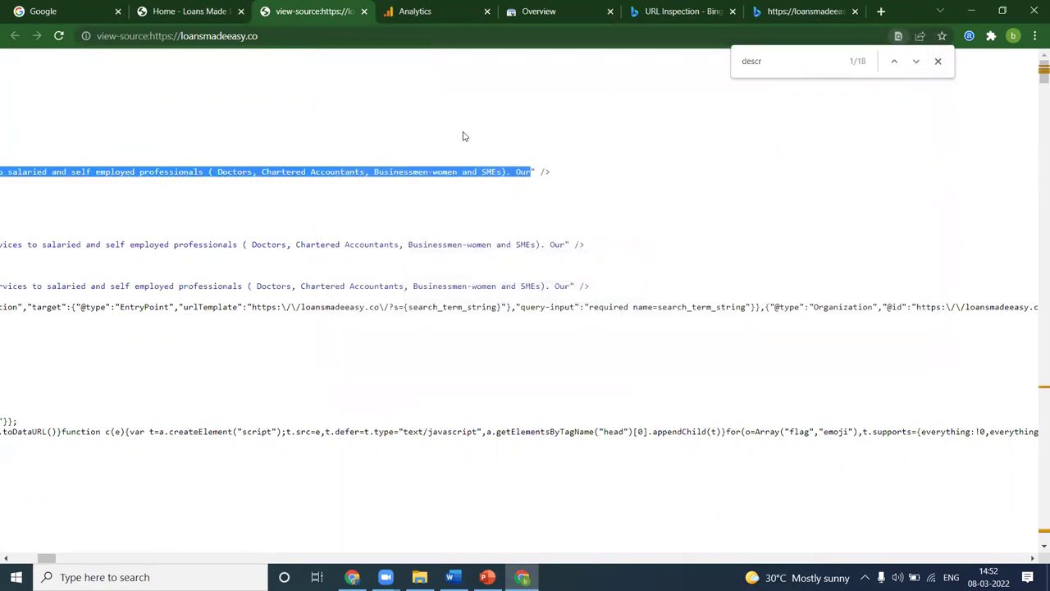
left_click(671, 10)
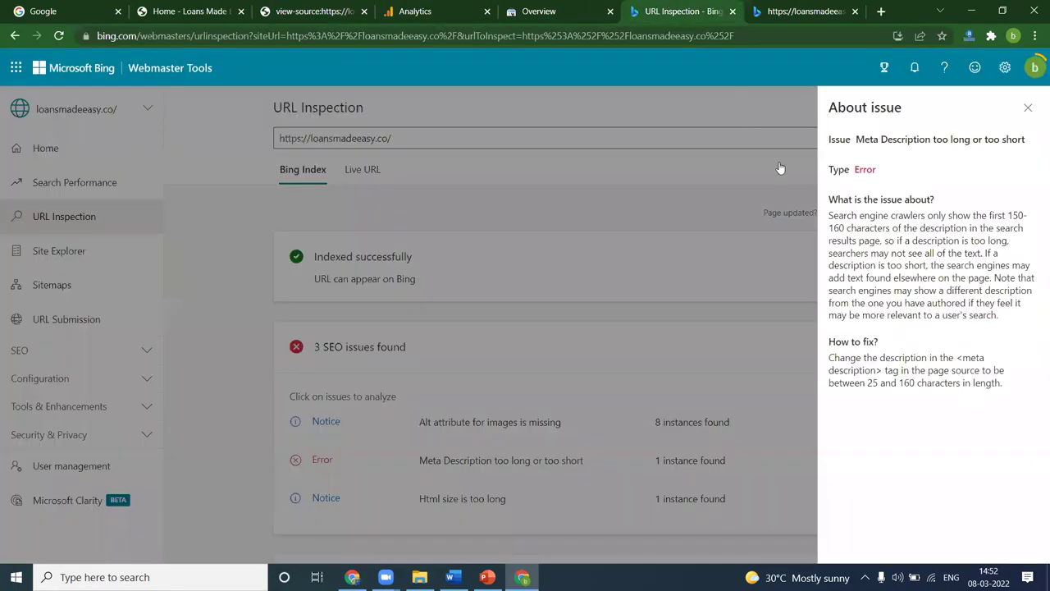
Check the fix advice for missing image alt attributes and open its Analyze SEO issues view
left_click(1027, 108)
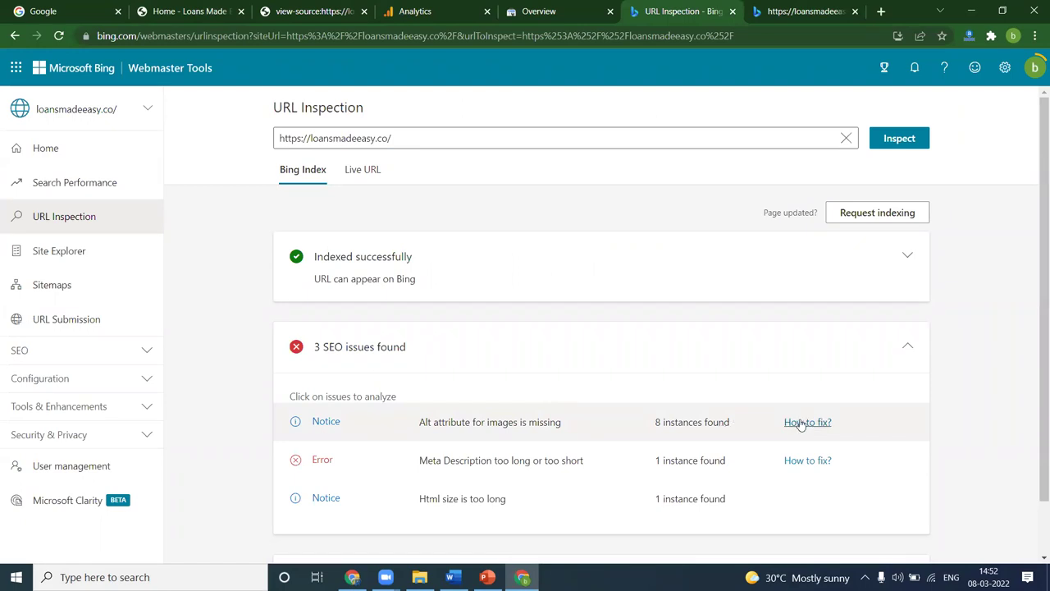
left_click(801, 423)
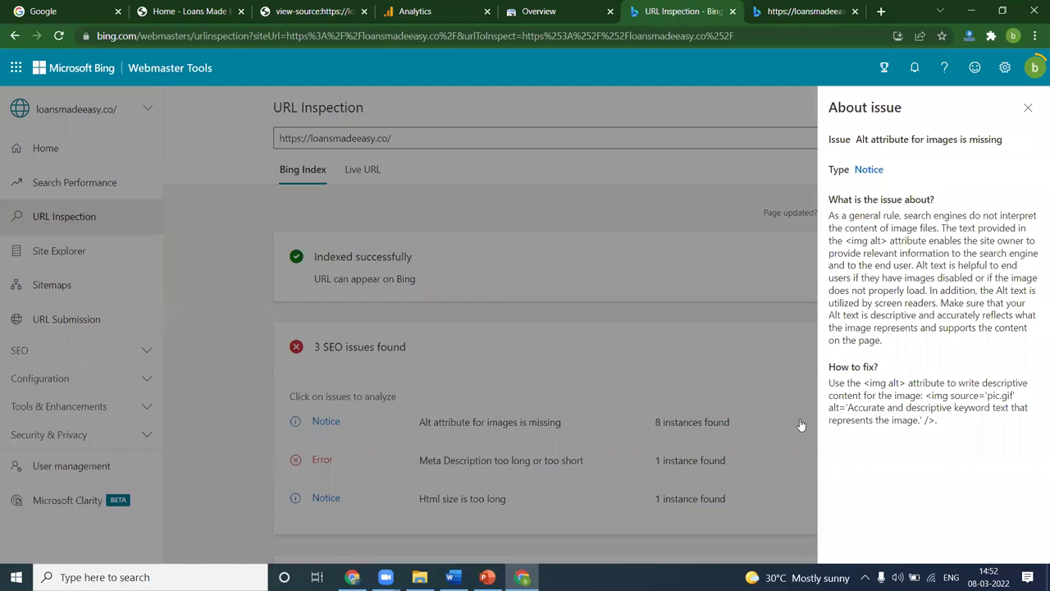
left_click(324, 423)
left_click(324, 424)
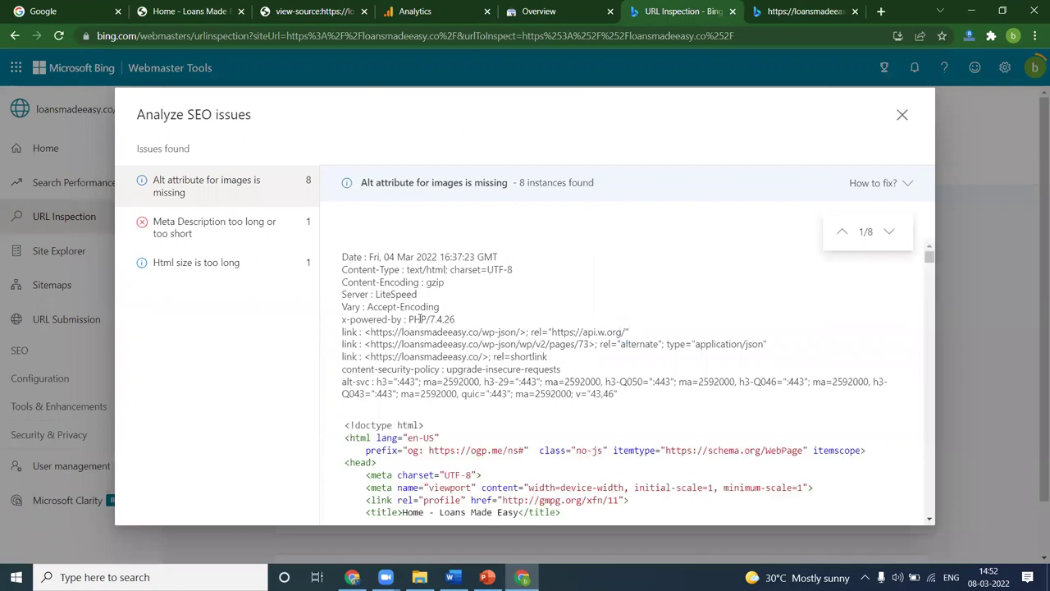
Scroll the analysed HTML source down to the page's meta tags
scroll(419, 320, "down", 3)
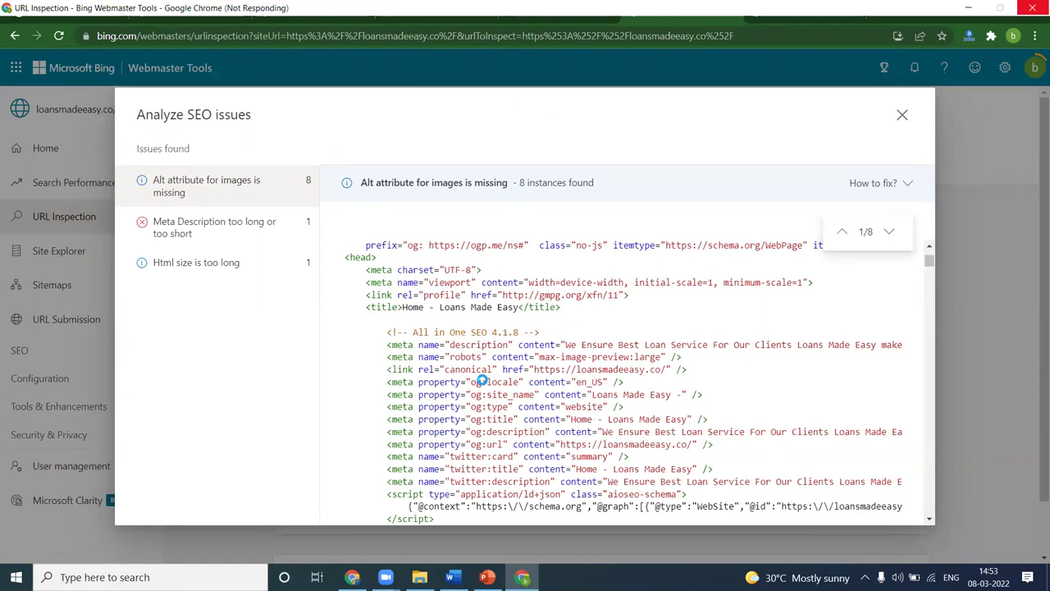
scroll(484, 382, "down", 5)
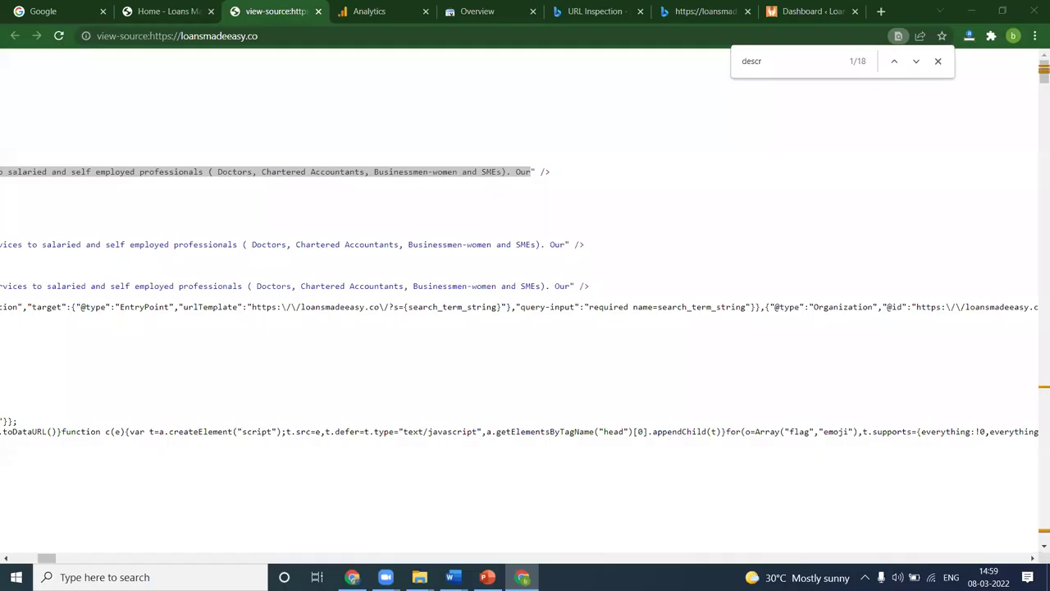
Switch to the 'content' Word document and place the cursor after 'India'
left_click_drag(47, 557, 2, 560)
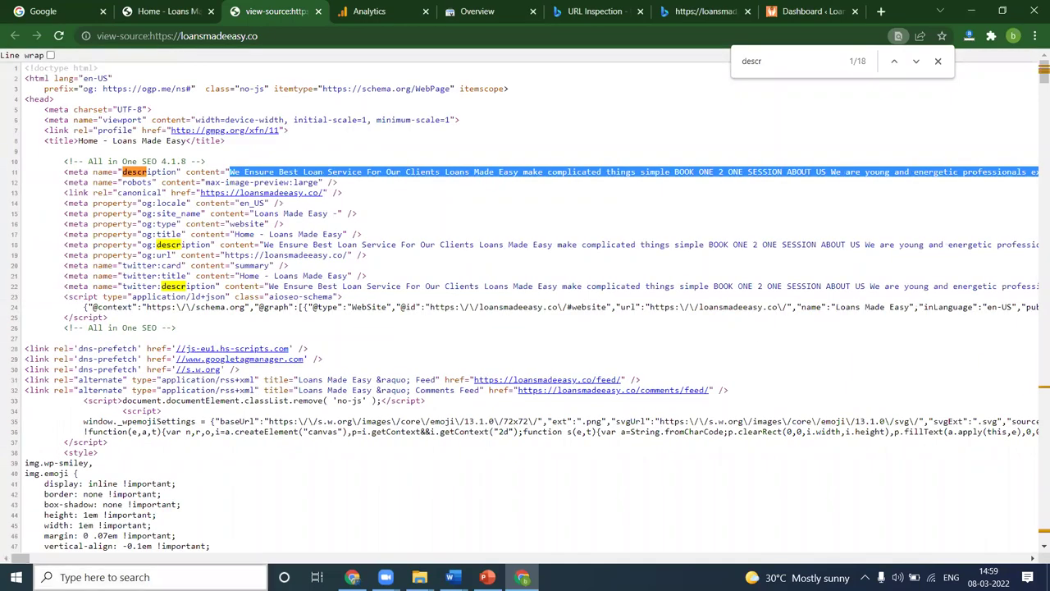
left_click(450, 576)
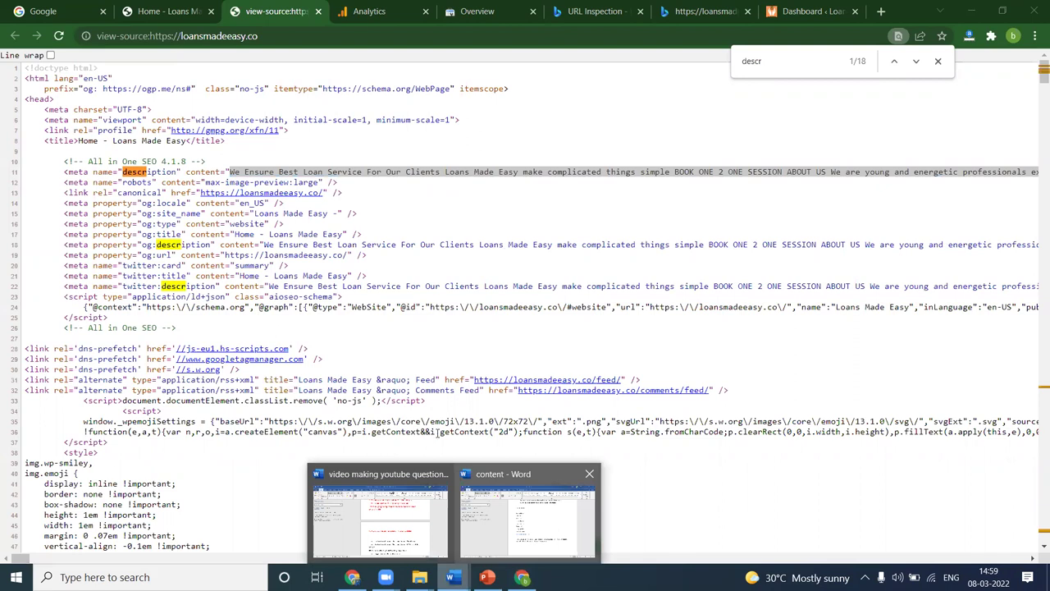
left_click(528, 513)
left_click(689, 337)
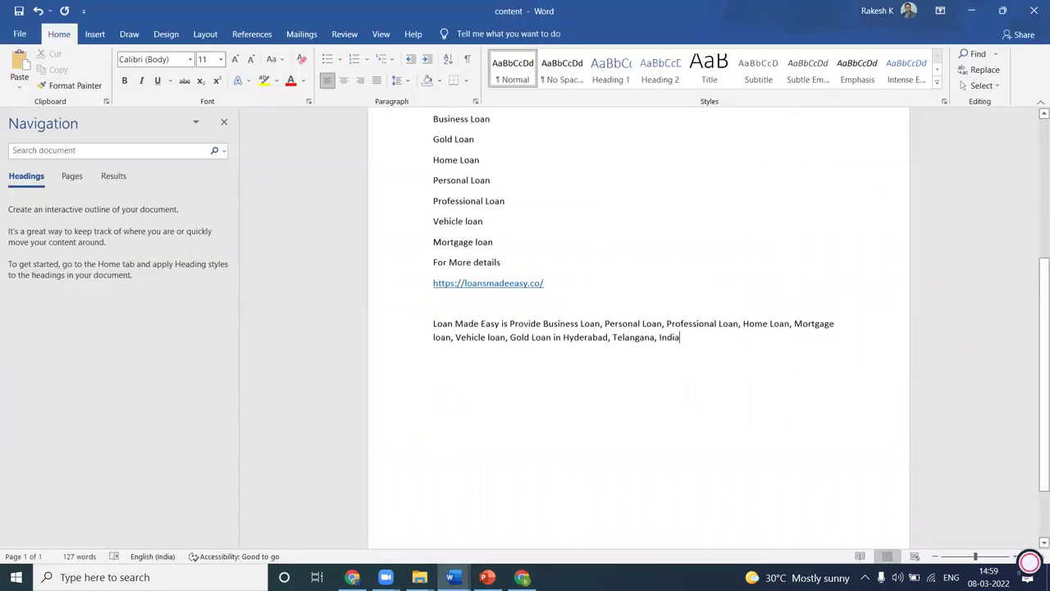
Paste the original meta description below and select its 'We specialize… SMEs' sentence
type("We Ensure Best Loan Service For Our Clients Loans Made Easy make complicated things simple BOOK ONE 2 ONE SESSION ABOUT US We are young and energetic professionals experienced in providing financial credit services ( loans). We specialise in providing services to salaried and self employed professionals ( Doctors, Chartered Accountants, Businessmen-women and SMEs). Our")
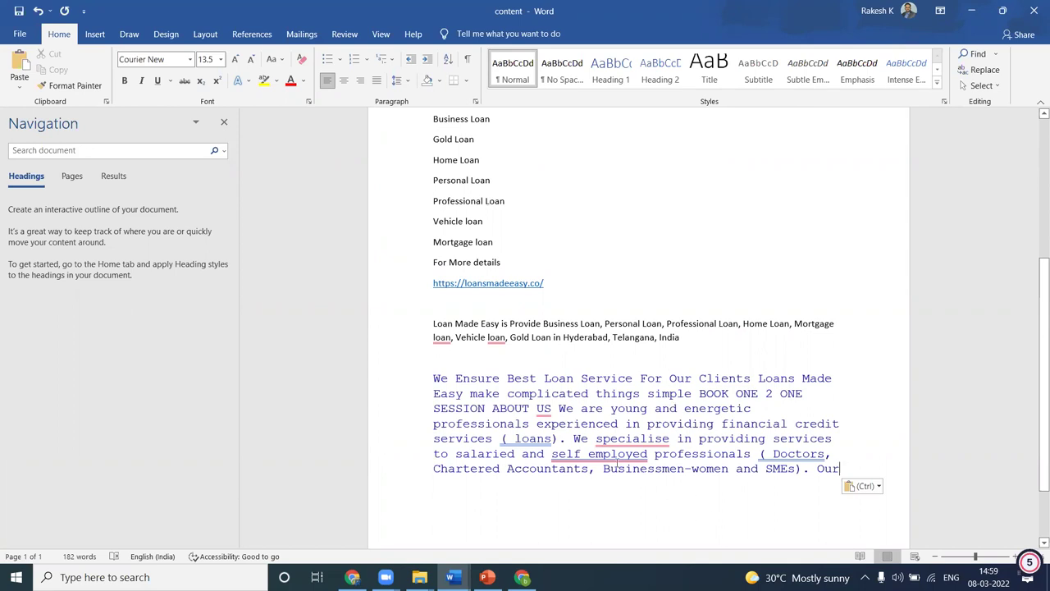
left_click_drag(657, 453, 795, 468)
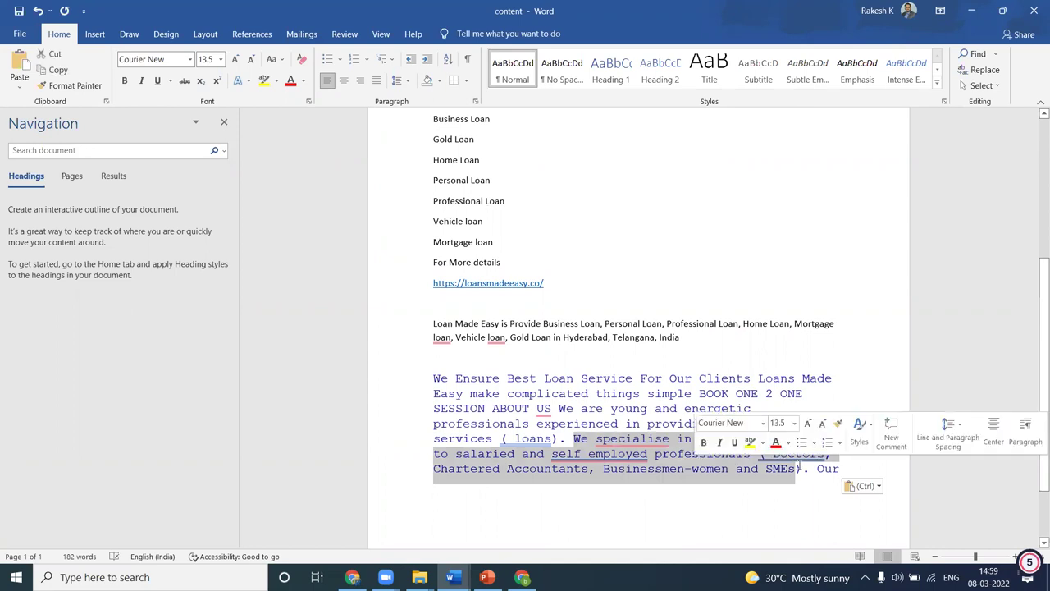
key("alt+Tab")
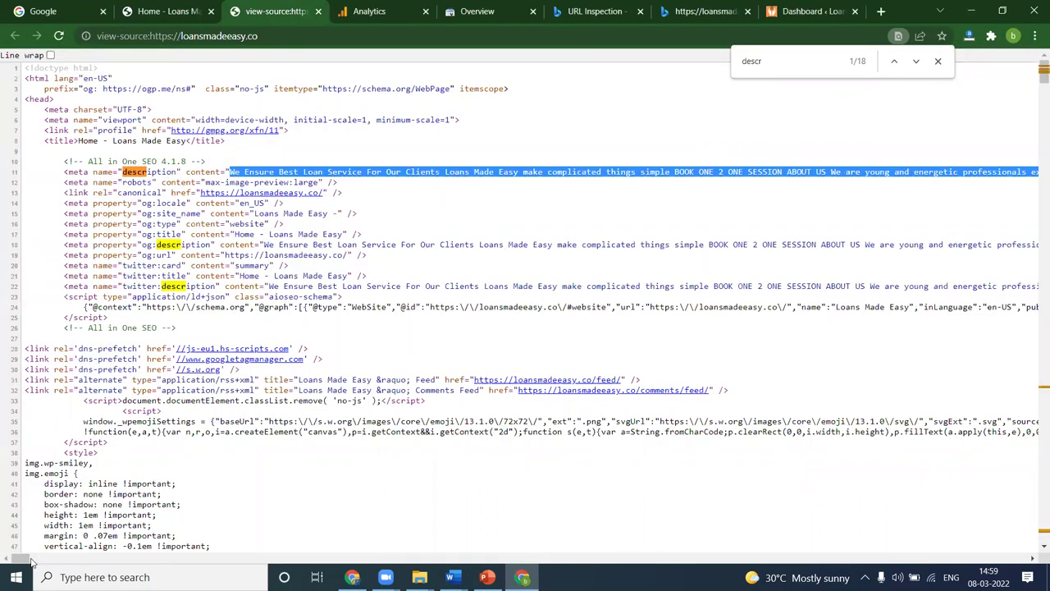
left_click_drag(36, 560, 55, 556)
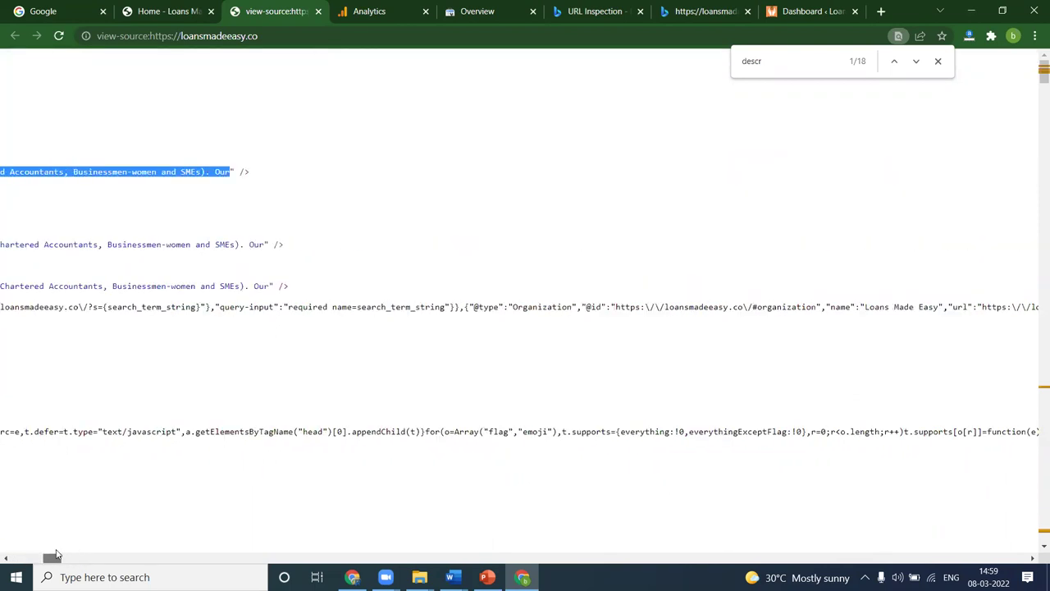
key("alt+Tab")
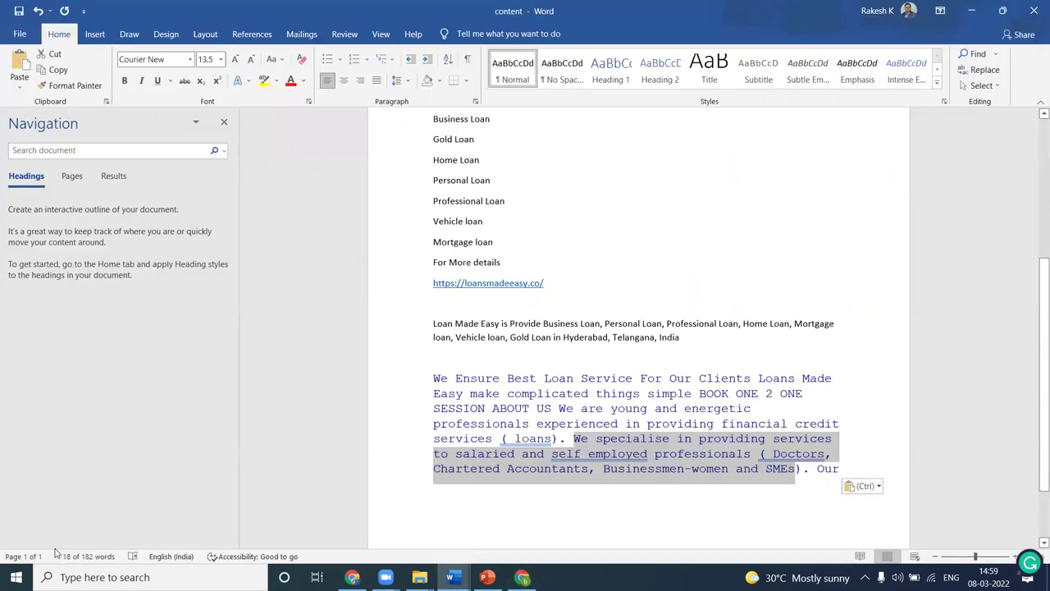
left_click(638, 369)
scroll(638, 369, "up", 4)
scroll(638, 369, "up", 2)
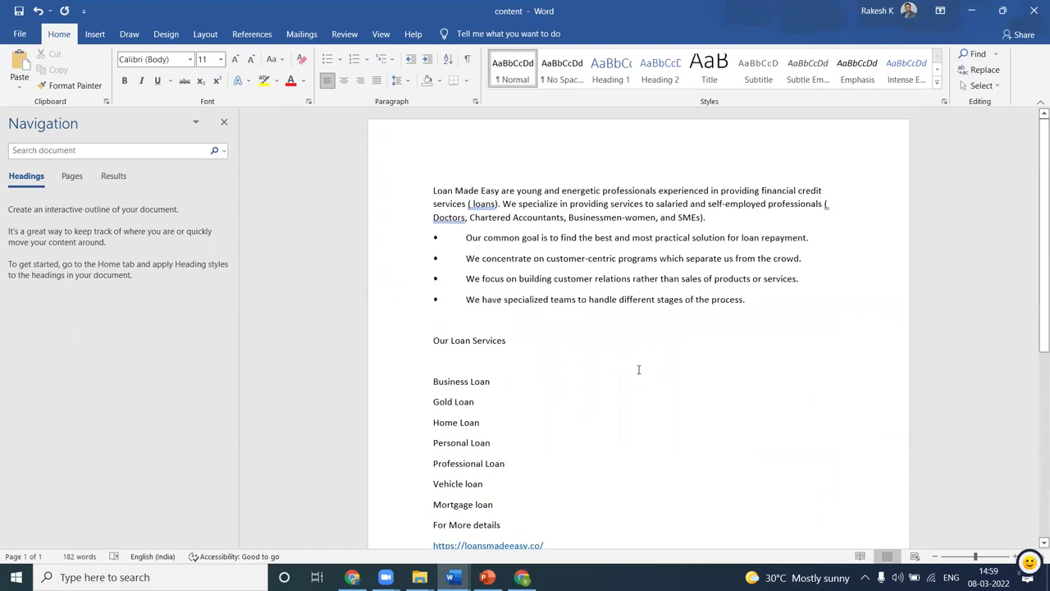
type("We specialize in providing services to salaried and self-employed professionals ( Doctors, Chartered Accountants, Businessmen-women, and SMEs).")
left_click_drag(666, 214, 705, 215)
key("ctrl+c")
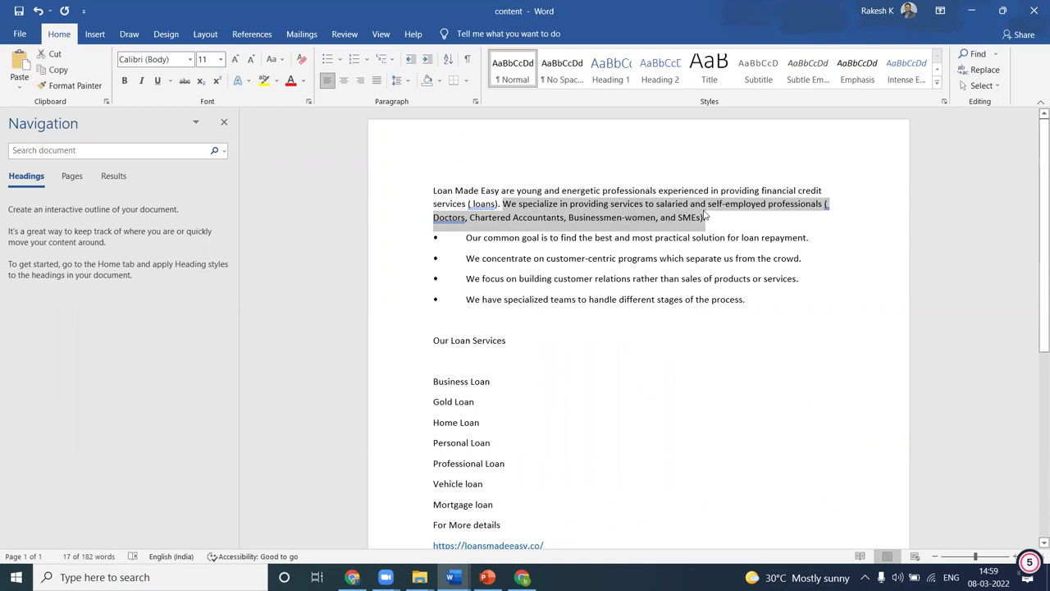
Insert that sentence after 'India,' in the loan paragraph and select the whole paragraph
key("alt+Tab")
key("alt+Tab")
scroll(574, 300, "down", 8)
left_click(691, 248)
type(",")
key("ctrl+v")
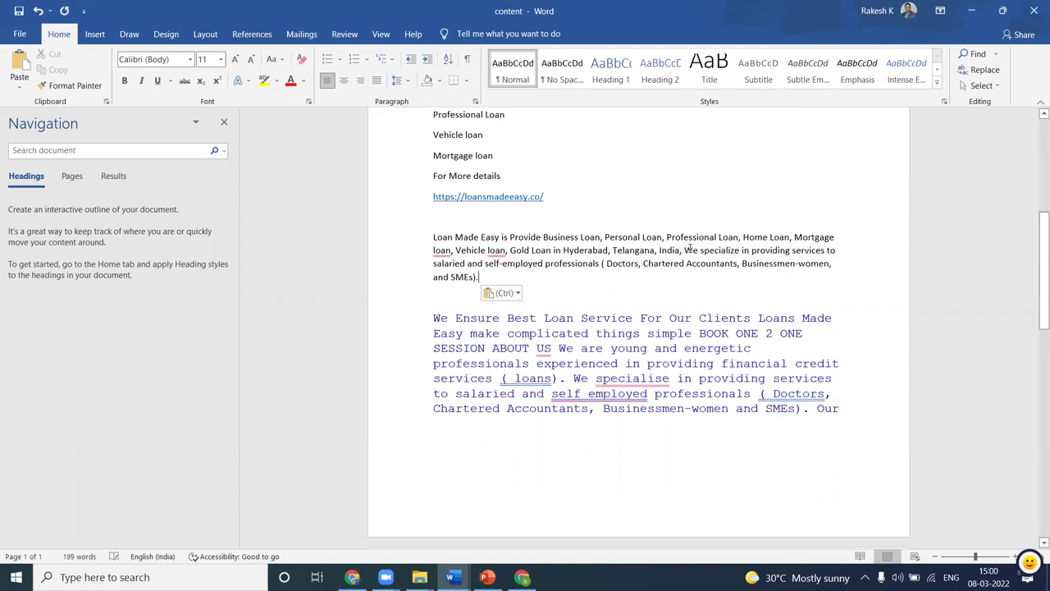
left_click(502, 293)
key("Escape")
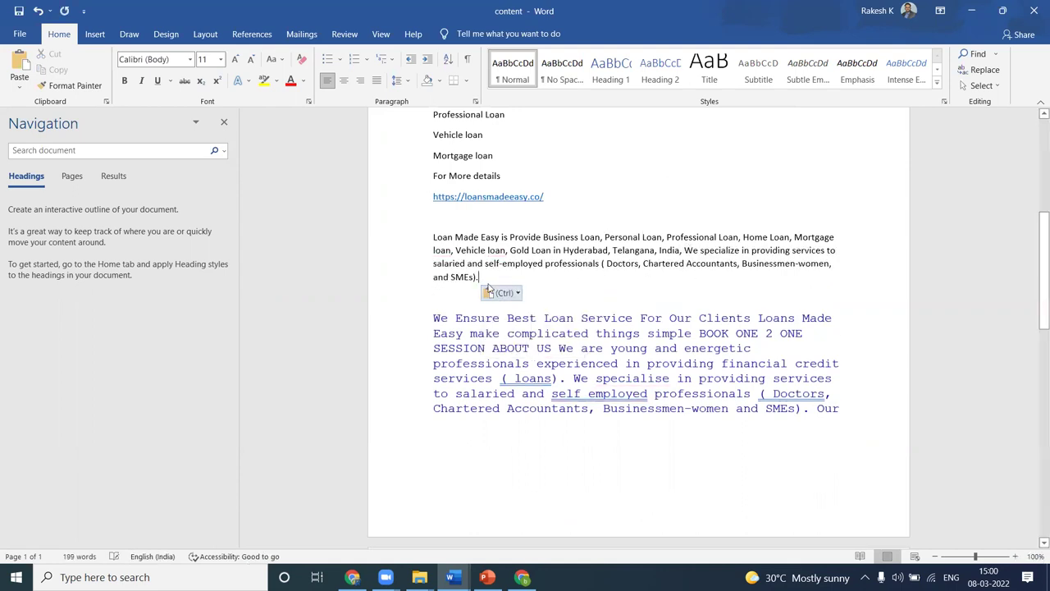
left_click_drag(478, 278, 438, 237)
key("ctrl+c")
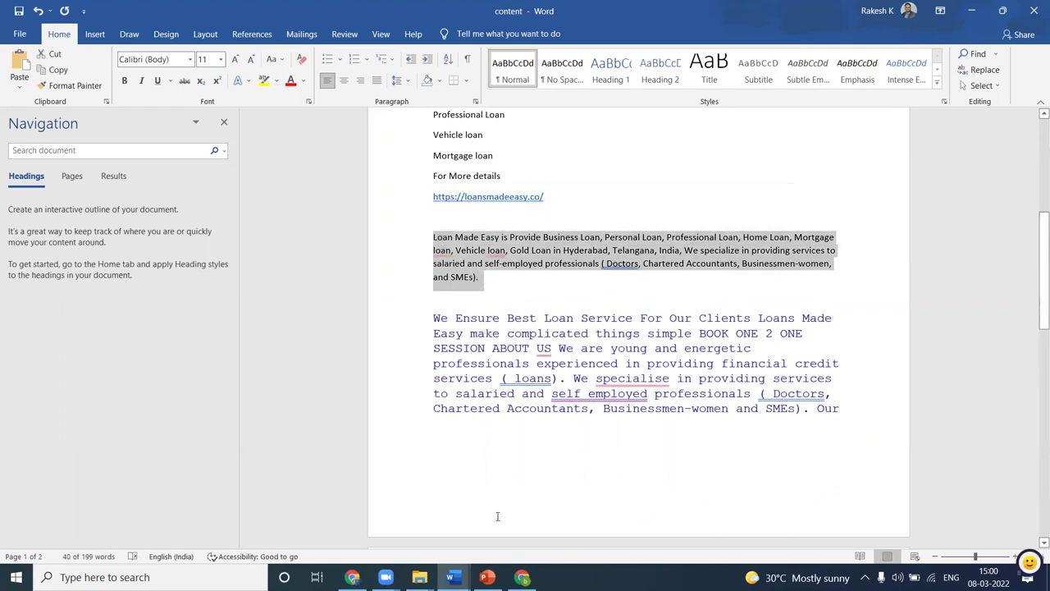
Paste the extended paragraph into Notepad to check its length (300 characters)
key("super+r")
type("notepad")
key("Return")
key("ctrl+v")
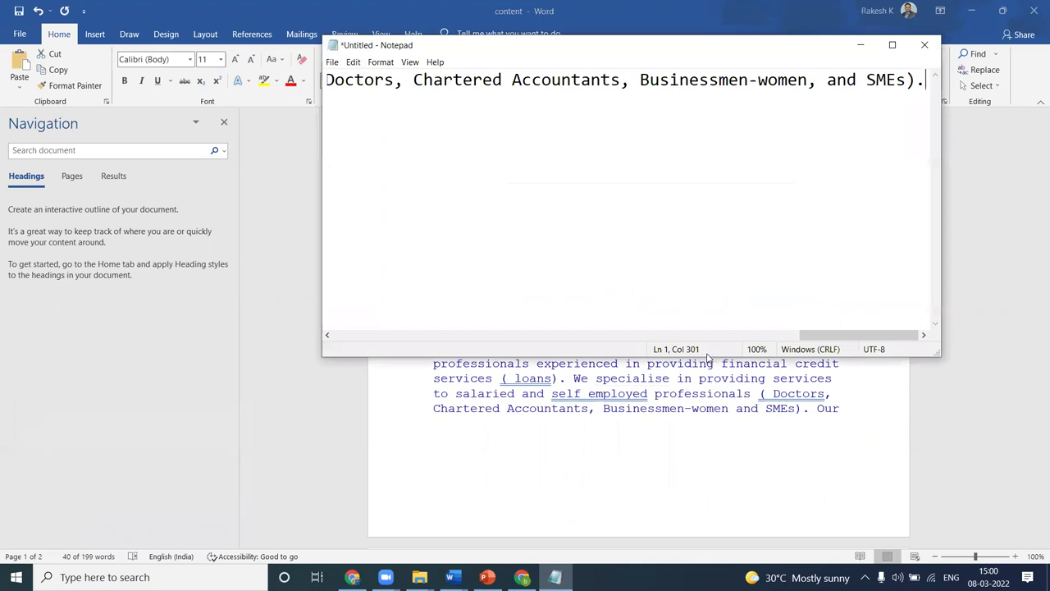
Delete 'and ' before SMEs in the Notepad description, trimming it to 295 characters, and go back to Chrome
left_click(828, 79)
key("Delete")
key("Delete")
key("Delete")
key("Delete")
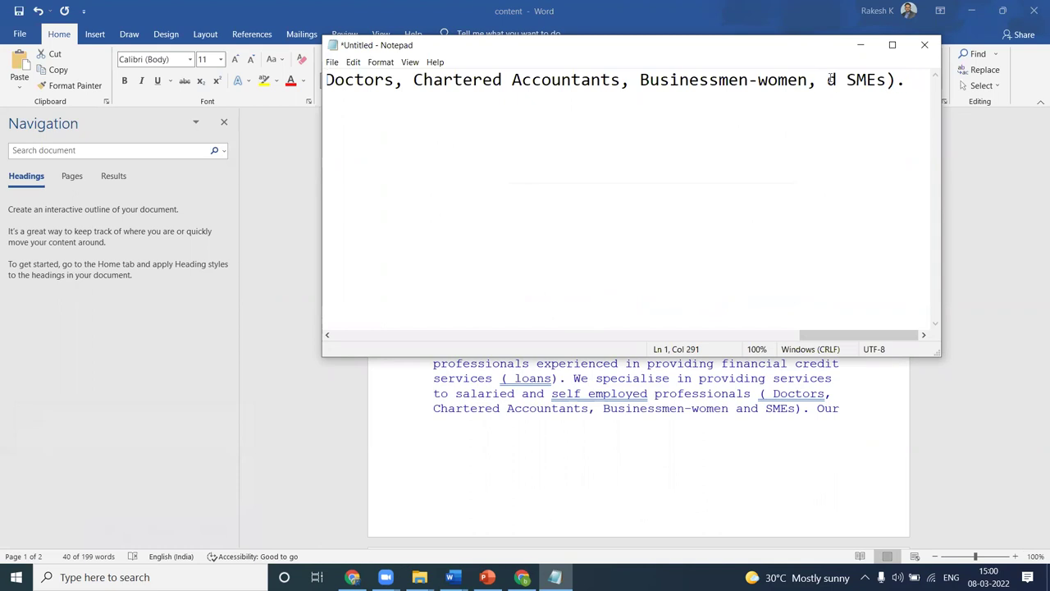
key("BackSpace")
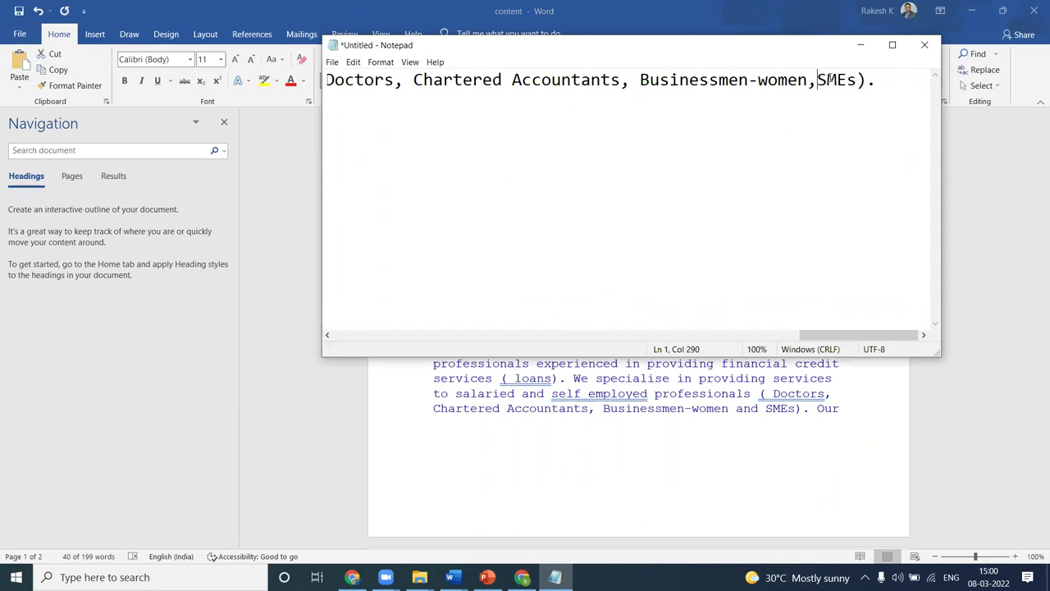
key("ctrl+a")
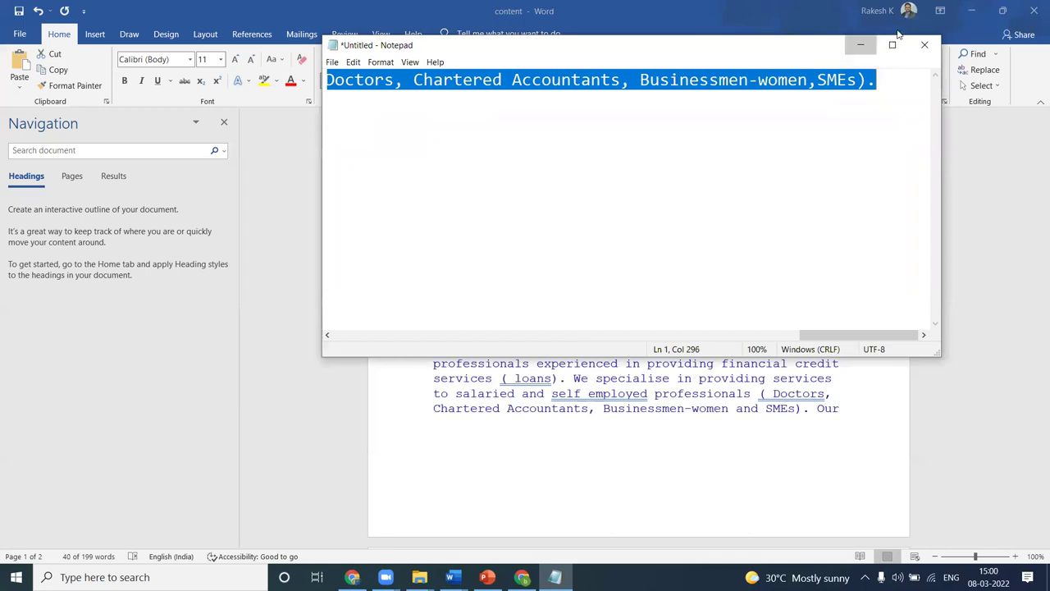
left_click(860, 44)
left_click(972, 11)
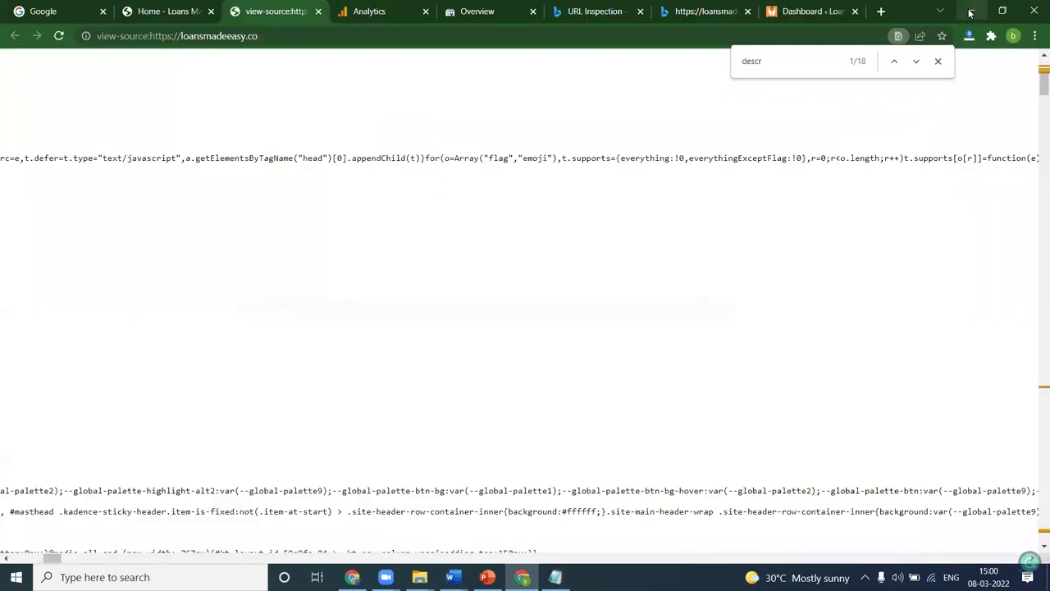
Open the Home page for editing from the WordPress Pages list
left_click(798, 11)
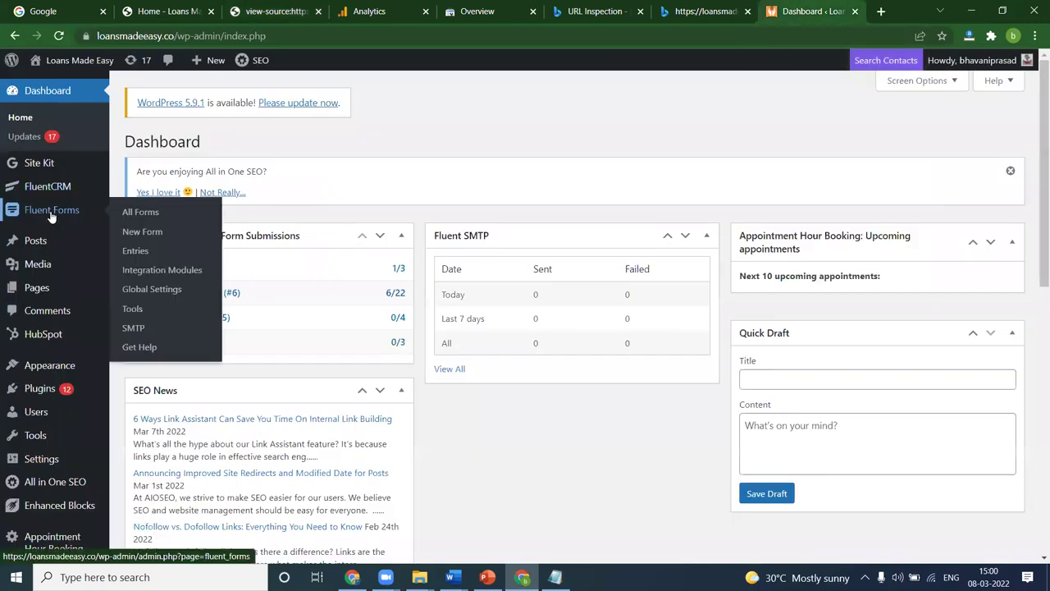
left_click(39, 293)
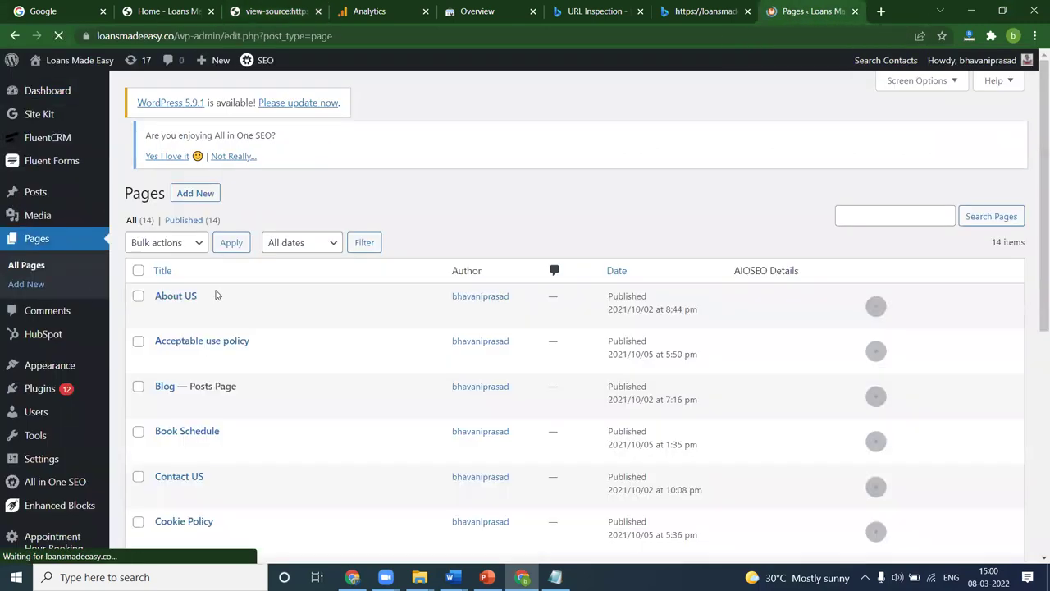
scroll(182, 313, "down", 3)
scroll(171, 351, "down", 5)
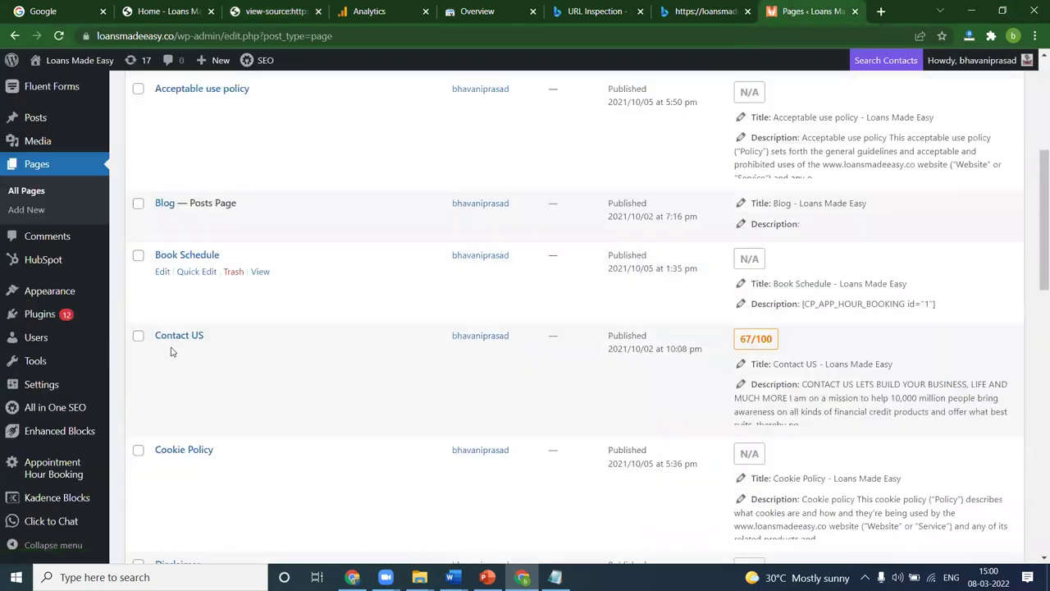
left_click(162, 343)
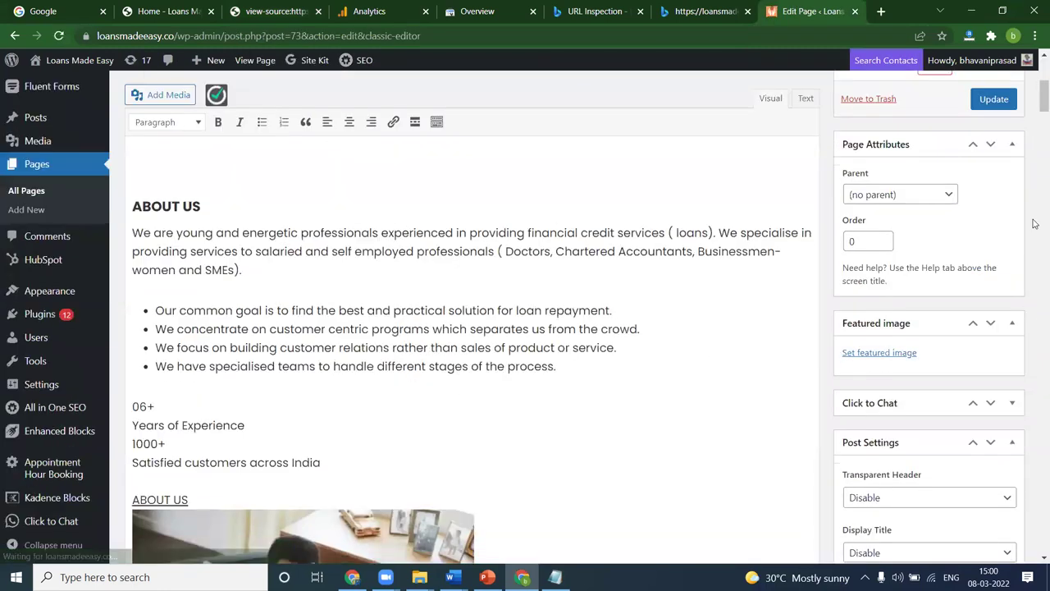
scroll(1035, 148, "down", 4)
left_click_drag(1035, 148, 1036, 340)
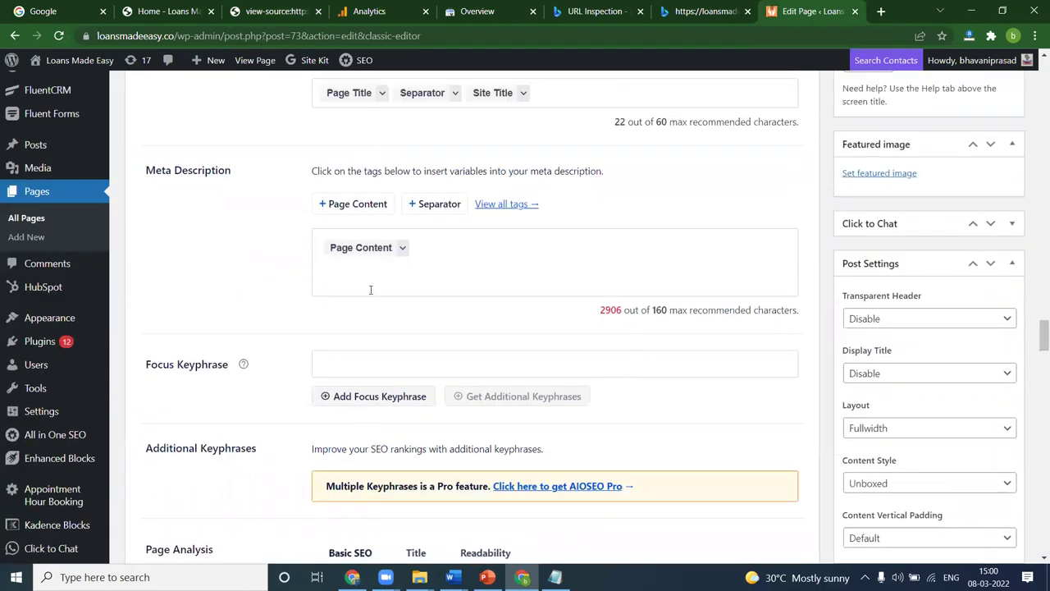
Replace the AIOSEO meta description with the pasted text ending at 'Telangana, India' and update the page
left_click(416, 246)
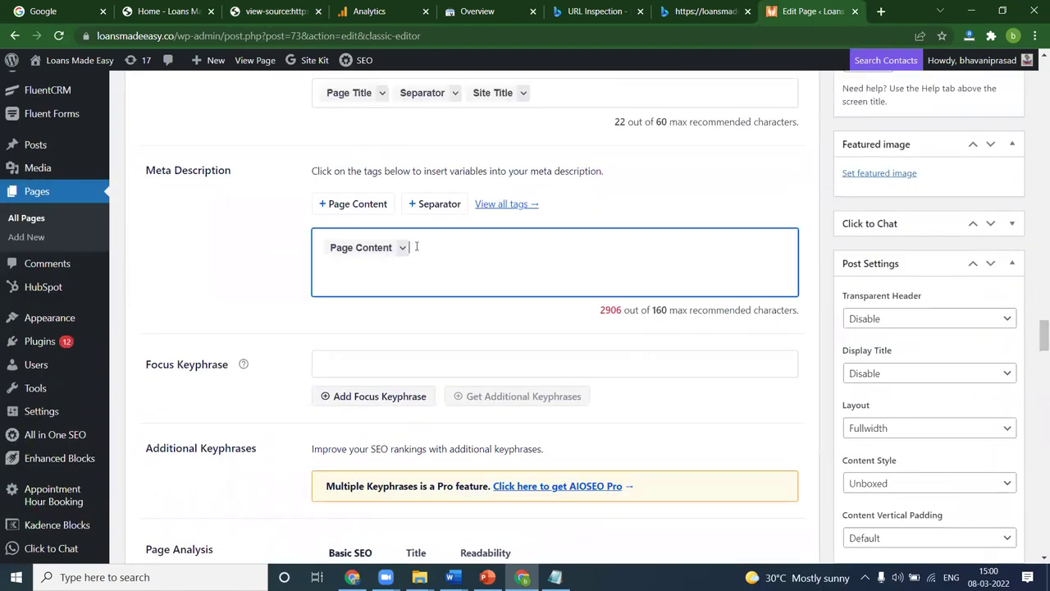
key("BackSpace")
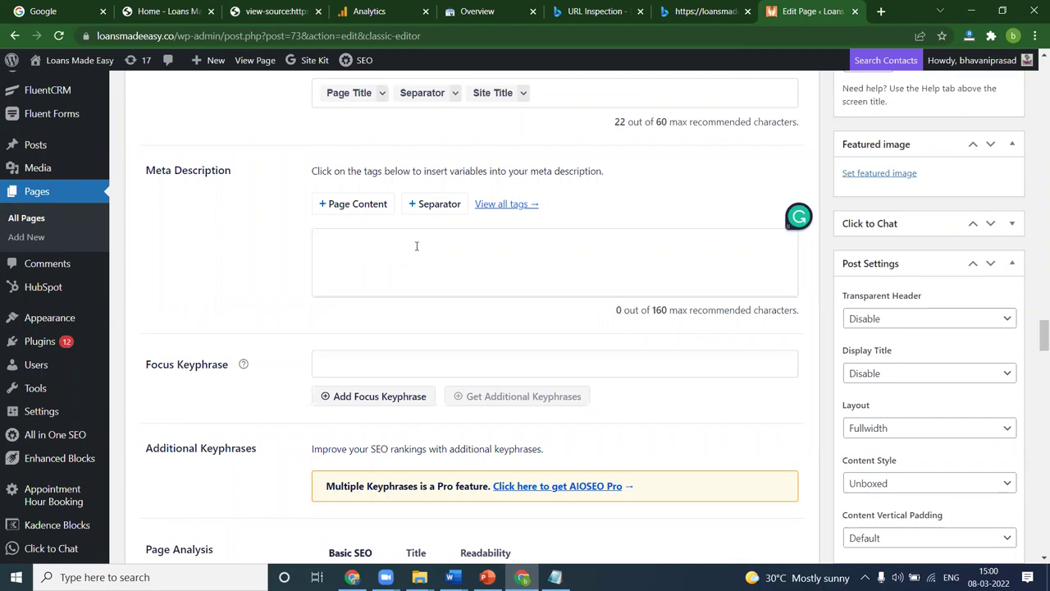
type("Loan Made Easy is Provide Business Loan, Personal Loan, Professional Loan, Home Loan, Mortgage loan, Vehicle loan, Gold Loan in Hyderabad, Telangana, India, We specialize in providing services to salaried and self-employed professionals ( Doctors, Chartered Accountants, Businessmen-women,SMEs).")
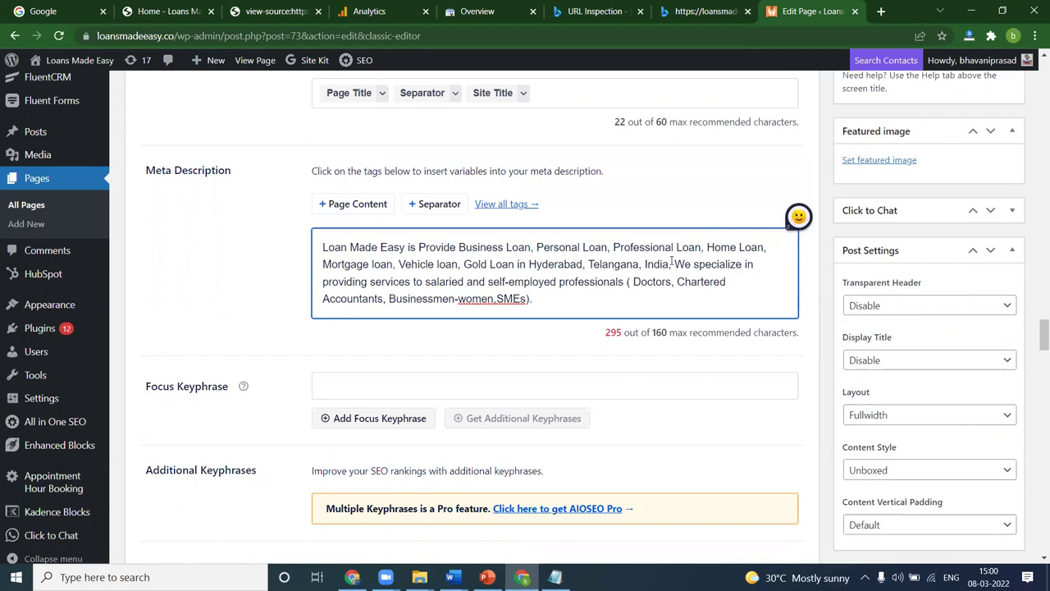
left_click_drag(673, 263, 680, 296)
key("BackSpace")
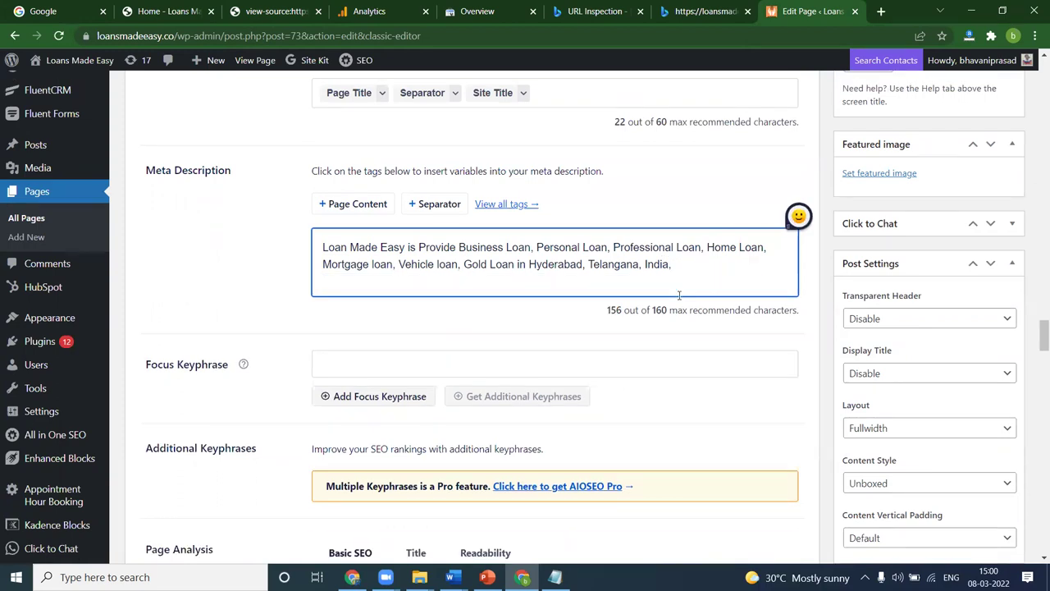
key("BackSpace")
scroll(1017, 324, "up", 3)
left_click(989, 196)
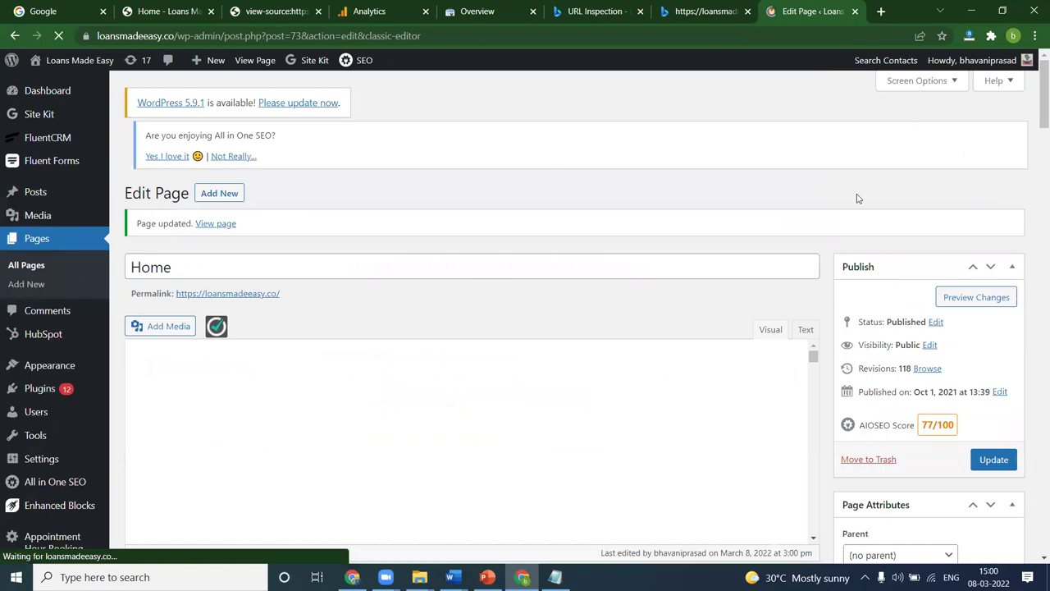
Reload the live home page and its view-source tab to check the new meta description
left_click(165, 11)
left_click(58, 36)
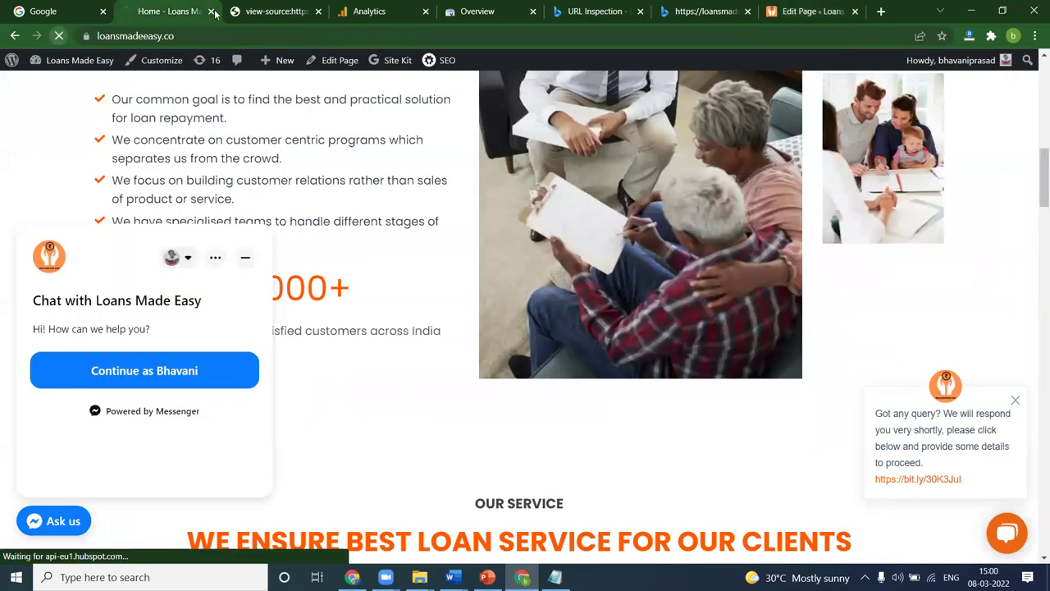
left_click(260, 11)
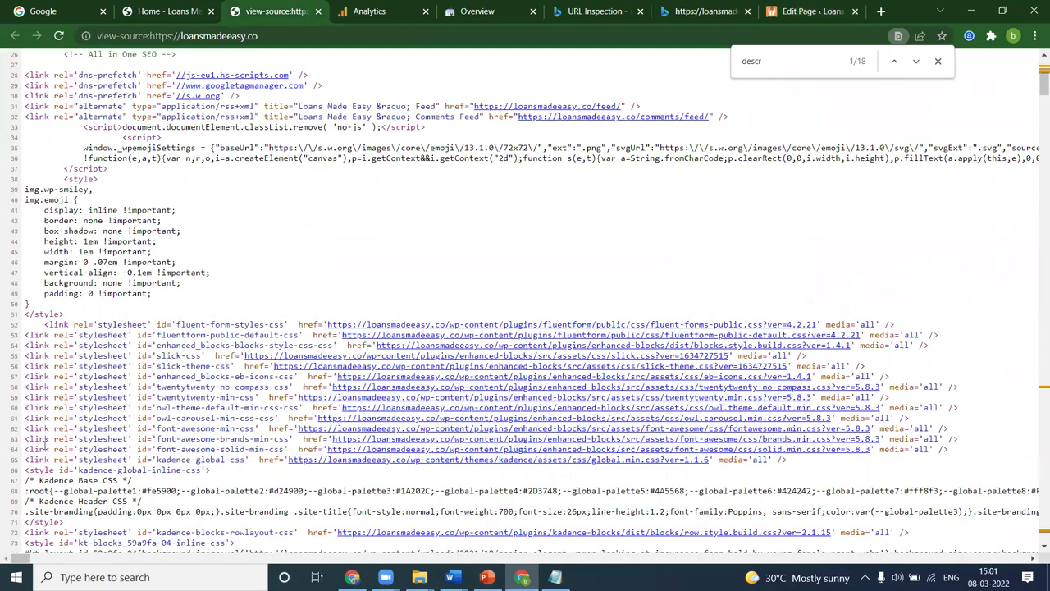
left_click(59, 36)
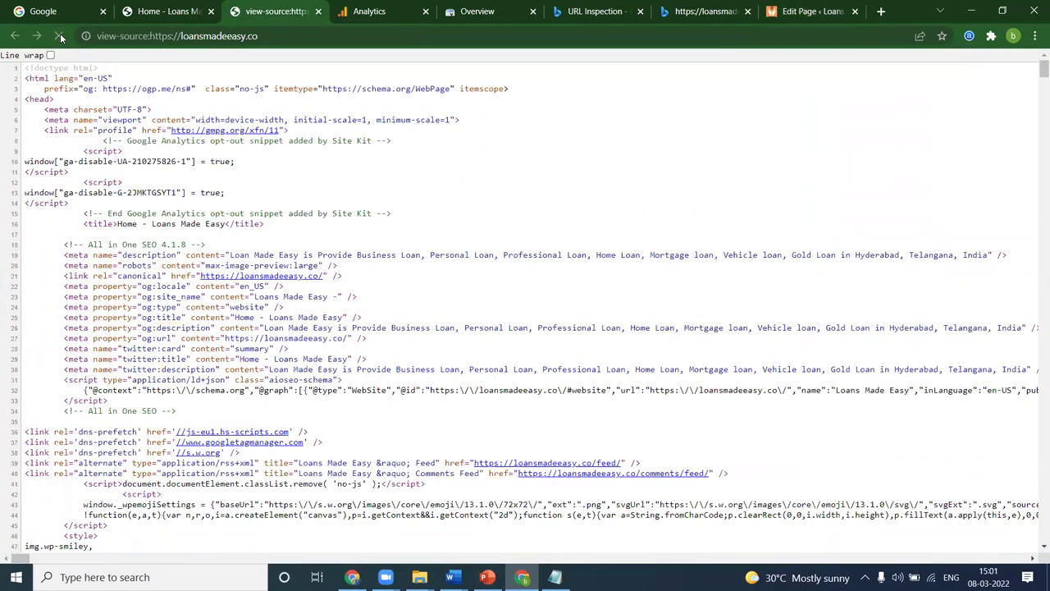
Select the home page address and close the SEO issue analysis in Bing's URL Inspection
left_click(158, 10)
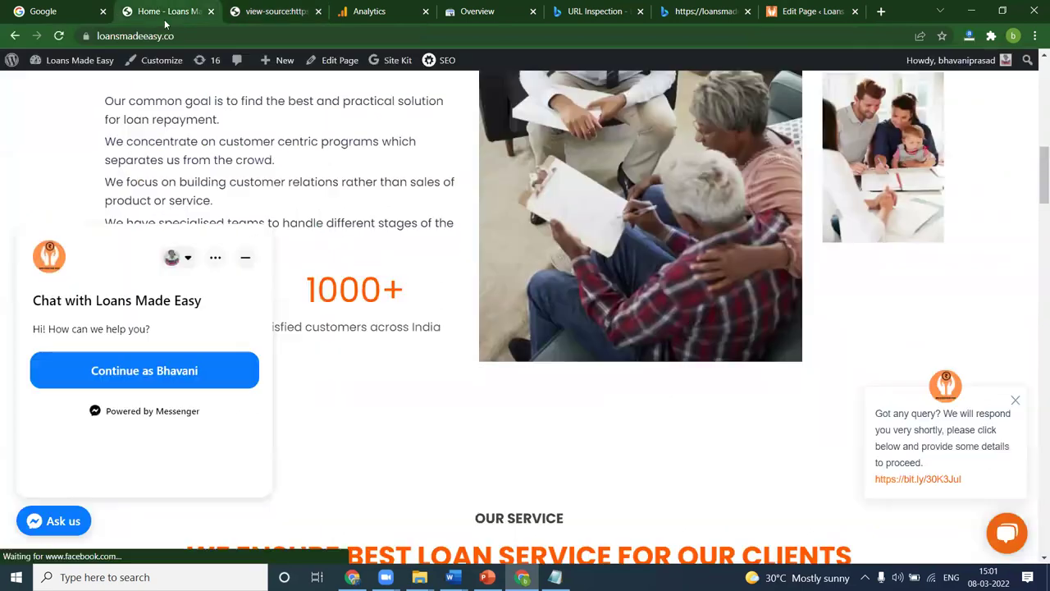
left_click(171, 36)
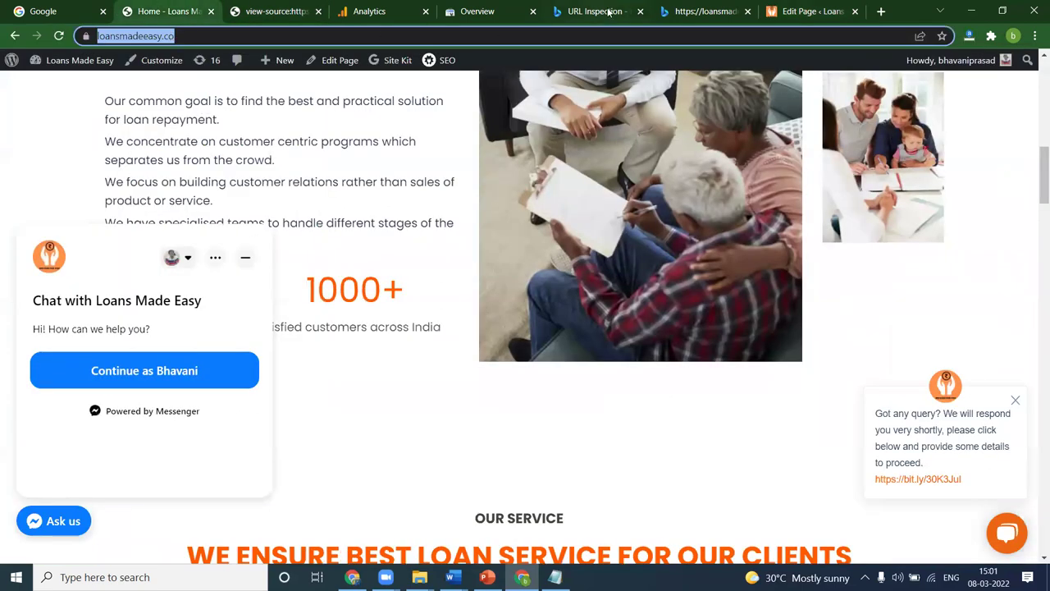
left_click(607, 11)
left_click(902, 115)
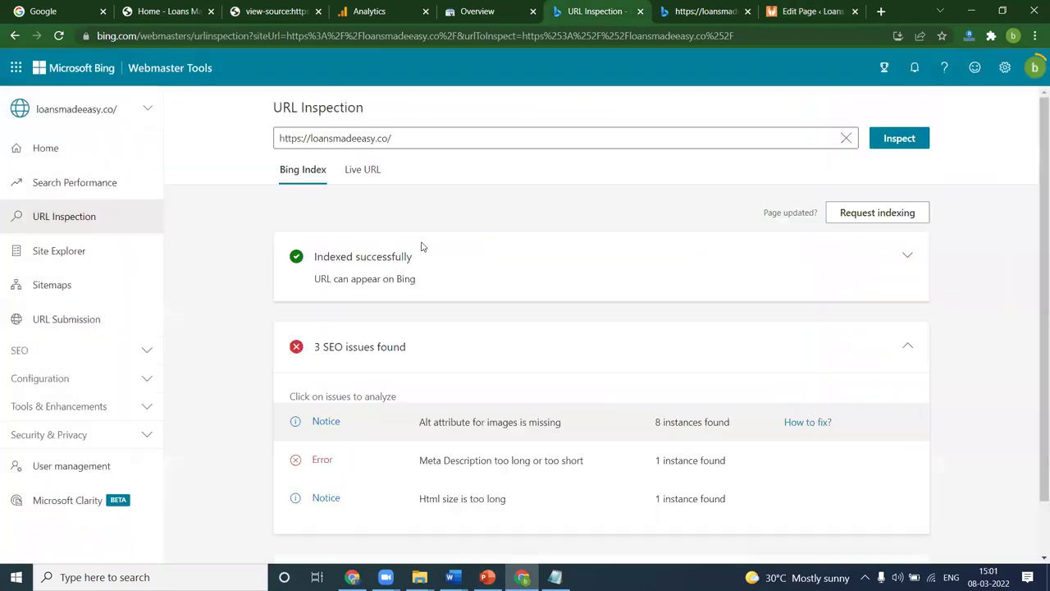
left_click(410, 134)
left_click(722, 139)
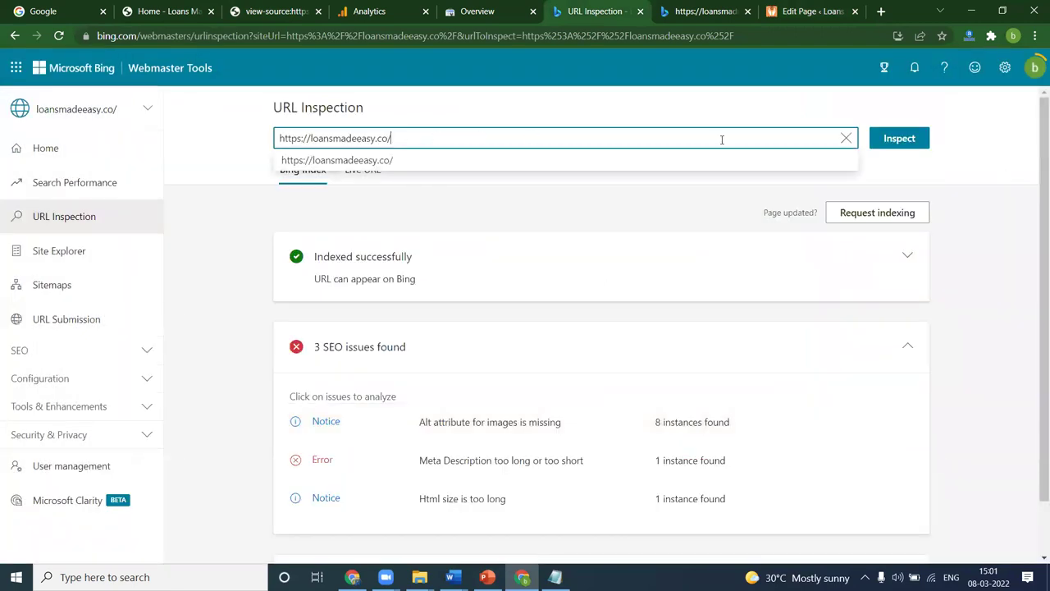
left_click(895, 139)
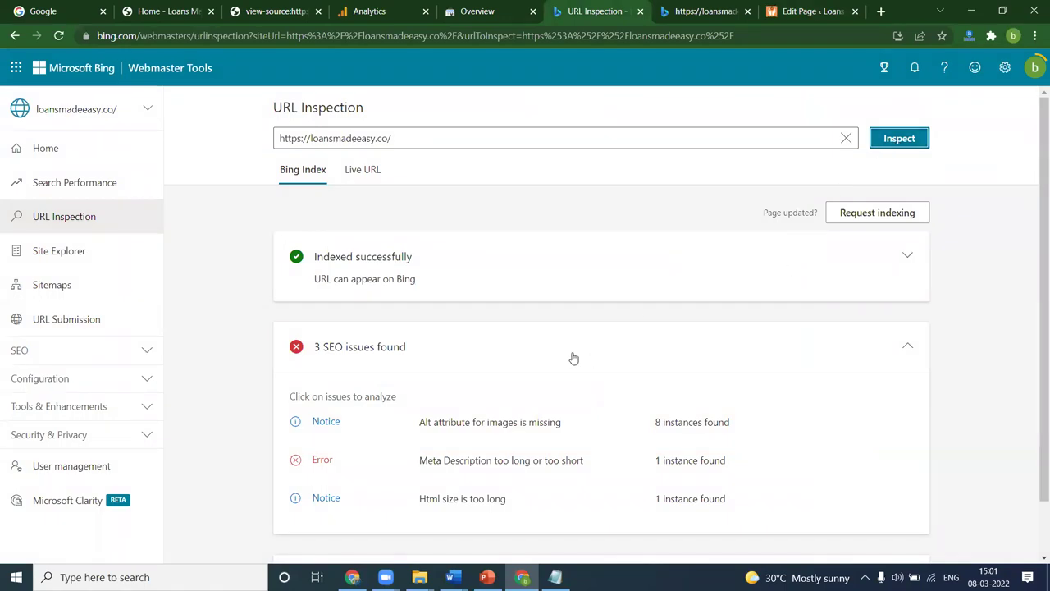
left_click(56, 36)
scroll(538, 264, "down", 1)
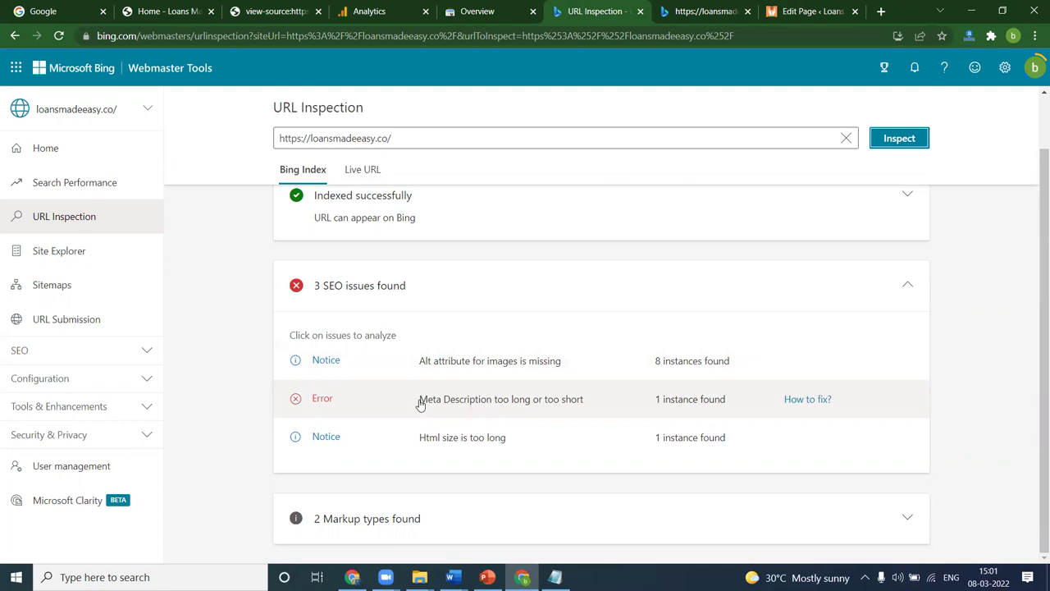
Go to the Sitemaps section, listing sitemap.xml and wp-sitemap.xml
left_click(458, 11)
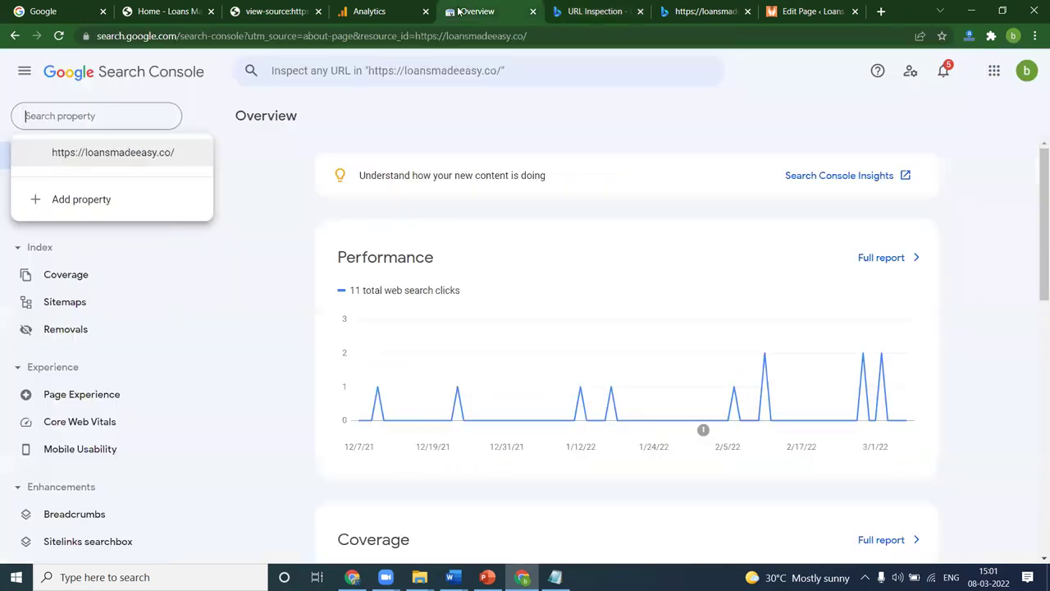
left_click(617, 8)
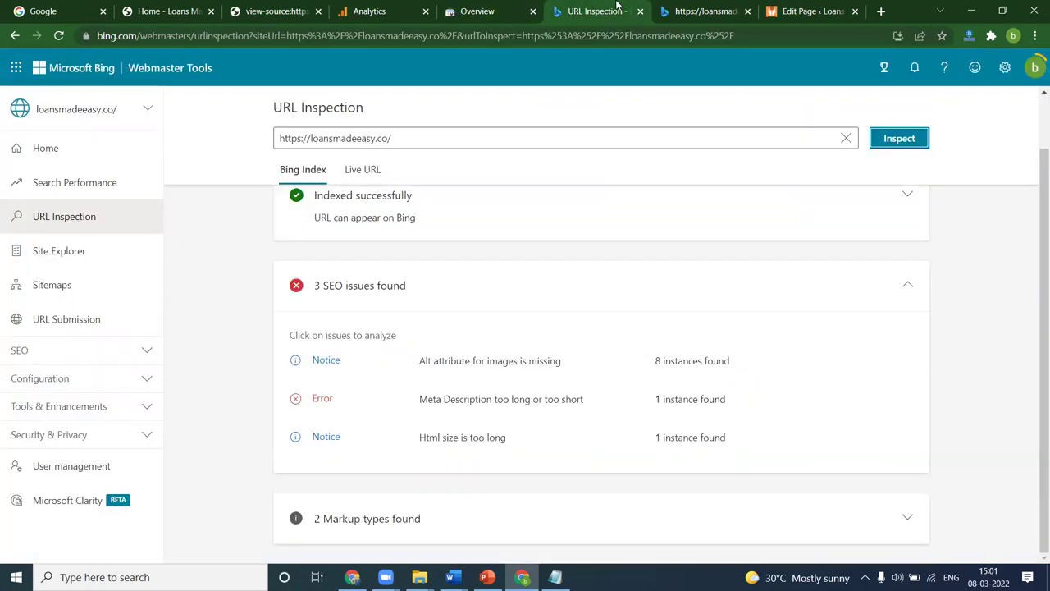
left_click(82, 154)
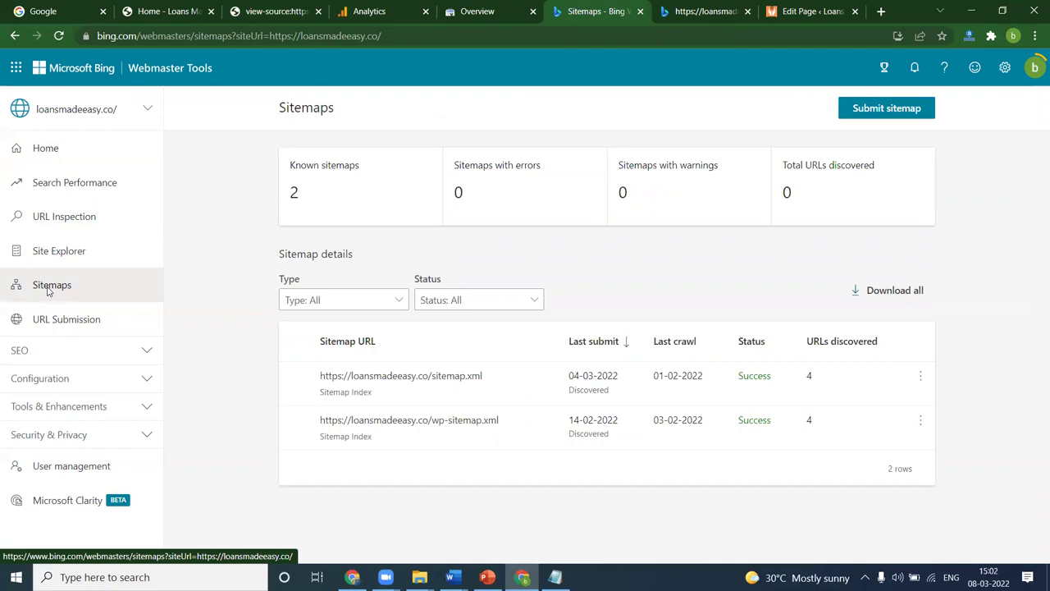
Delete both existing sitemaps, sitemap.xml and wp-sitemap.xml
left_click(295, 342)
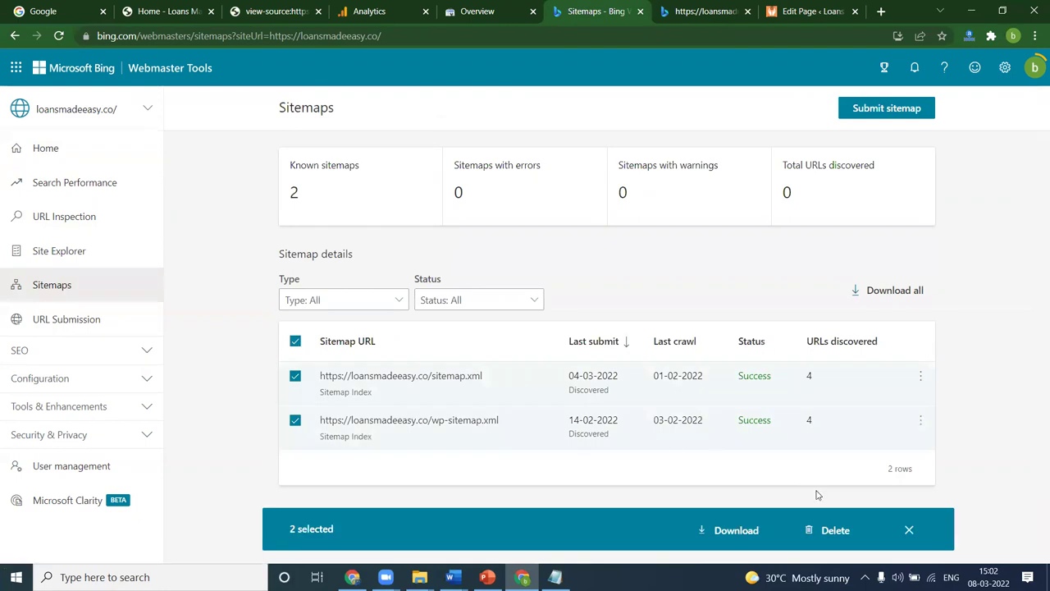
left_click(830, 530)
left_click(614, 355)
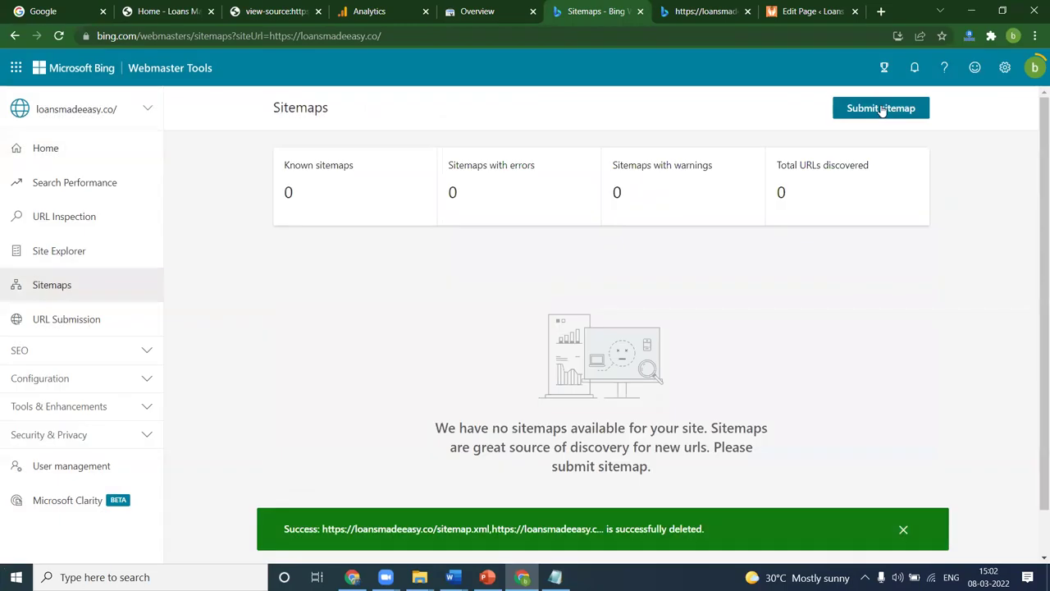
left_click(881, 109)
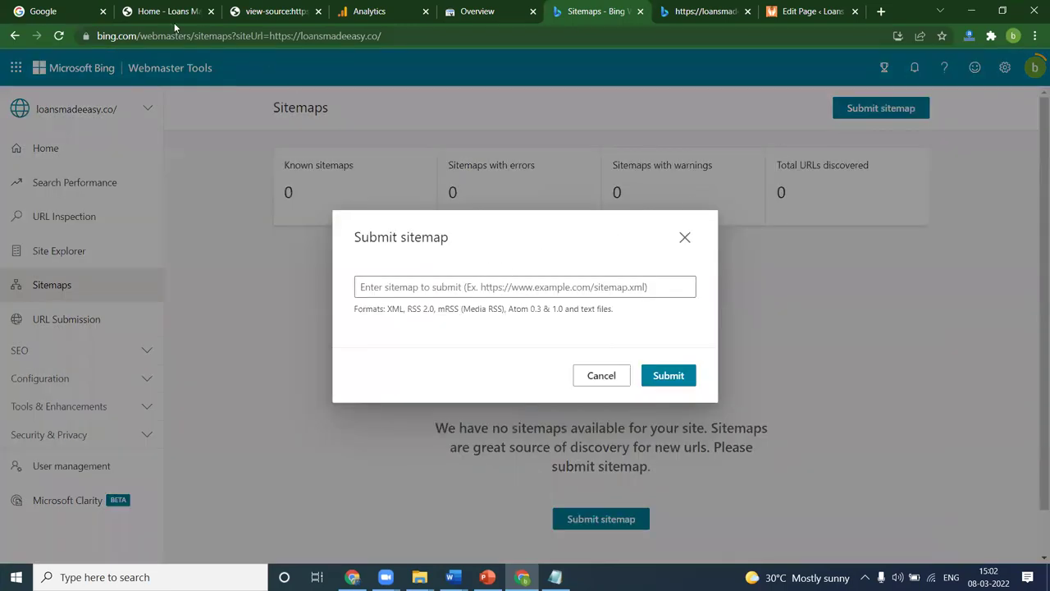
left_click(168, 15)
left_click(173, 36)
key("ctrl+c")
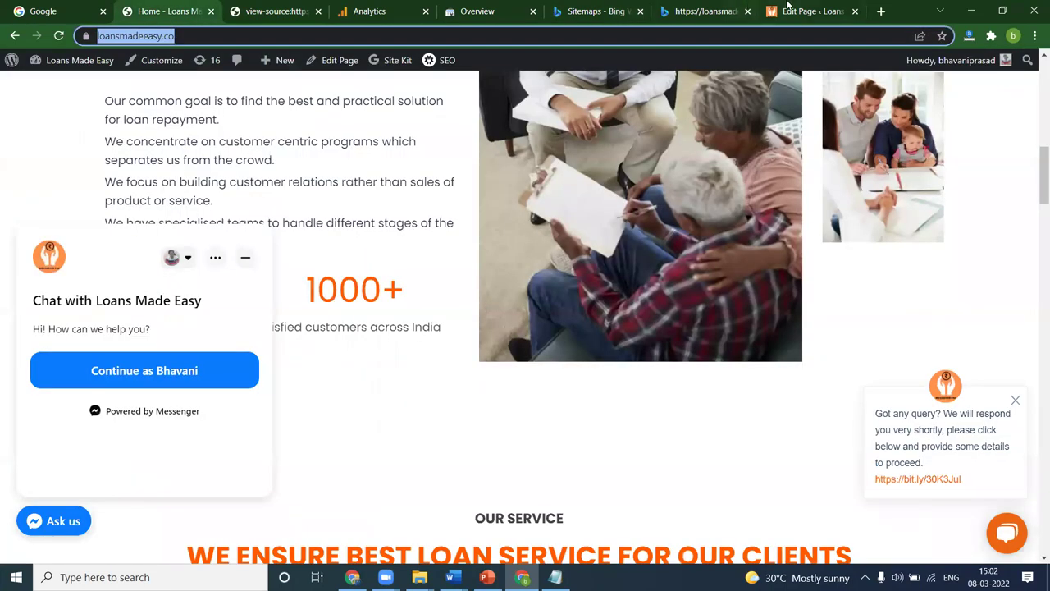
left_click(789, 10)
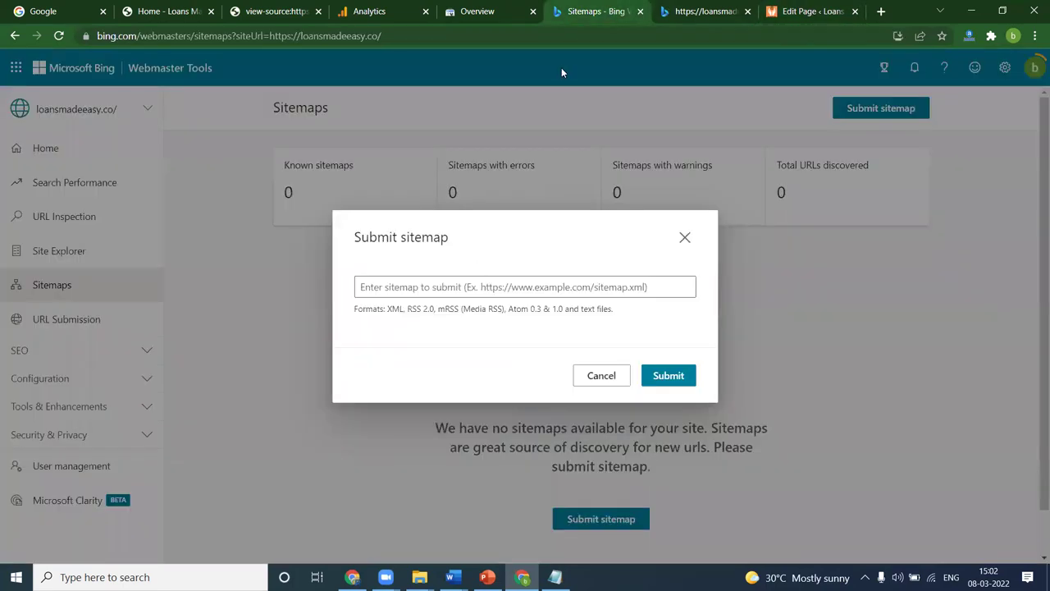
left_click(596, 10)
left_click(448, 286)
key("ctrl+v")
type("sitemap.")
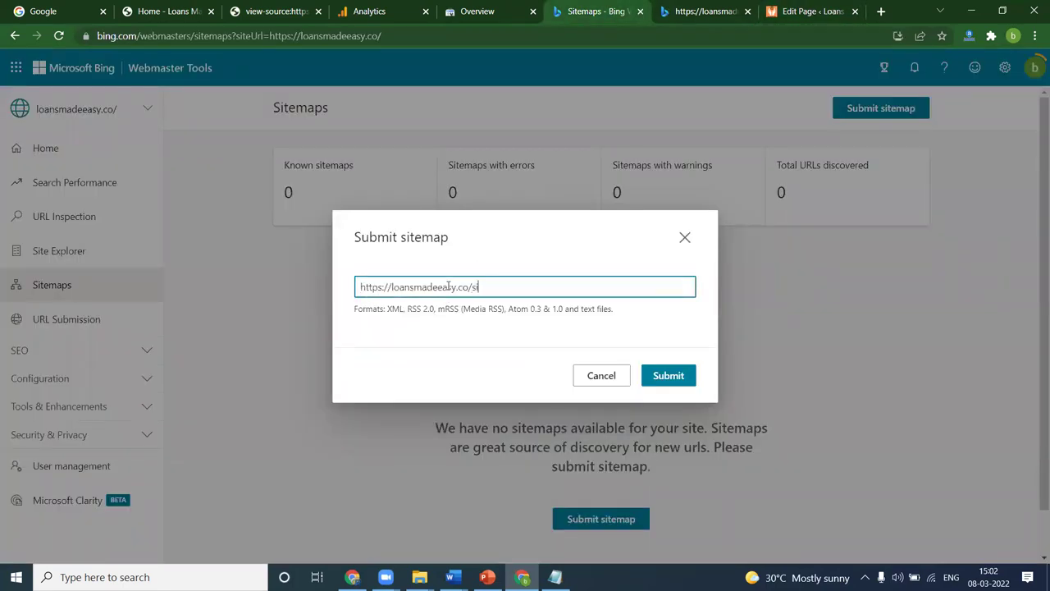
type("xml")
left_click(665, 374)
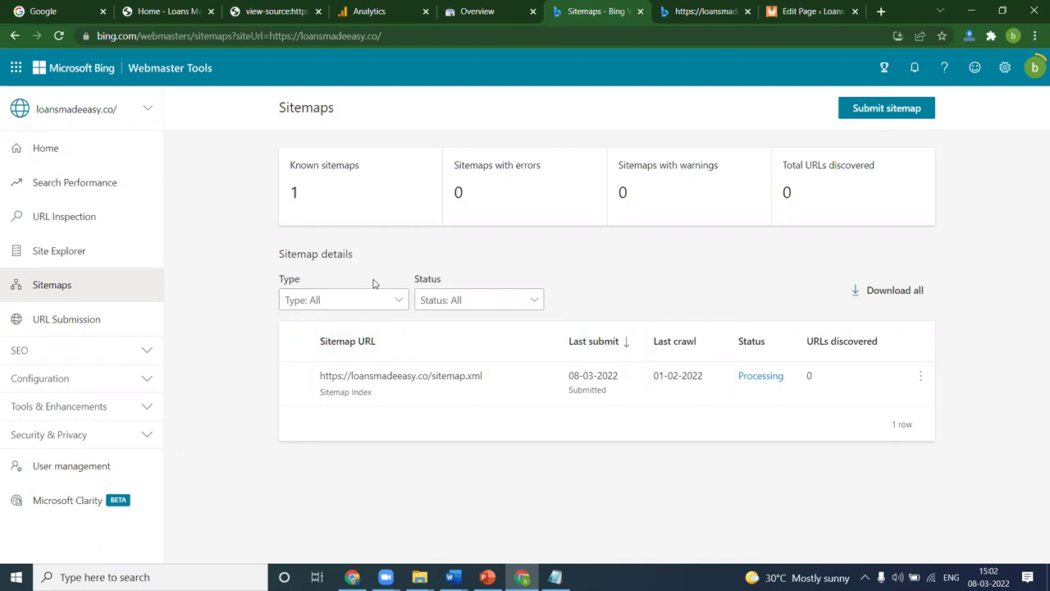
Switch to the Chrome window showing the Digital Rakesh YouTube channel's Videos tab
left_click(352, 577)
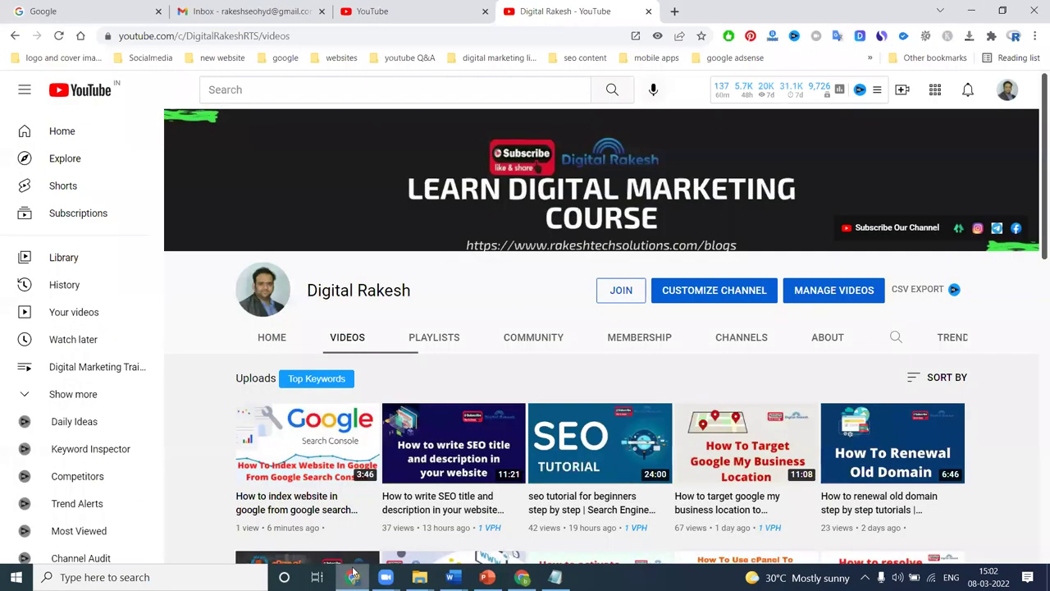